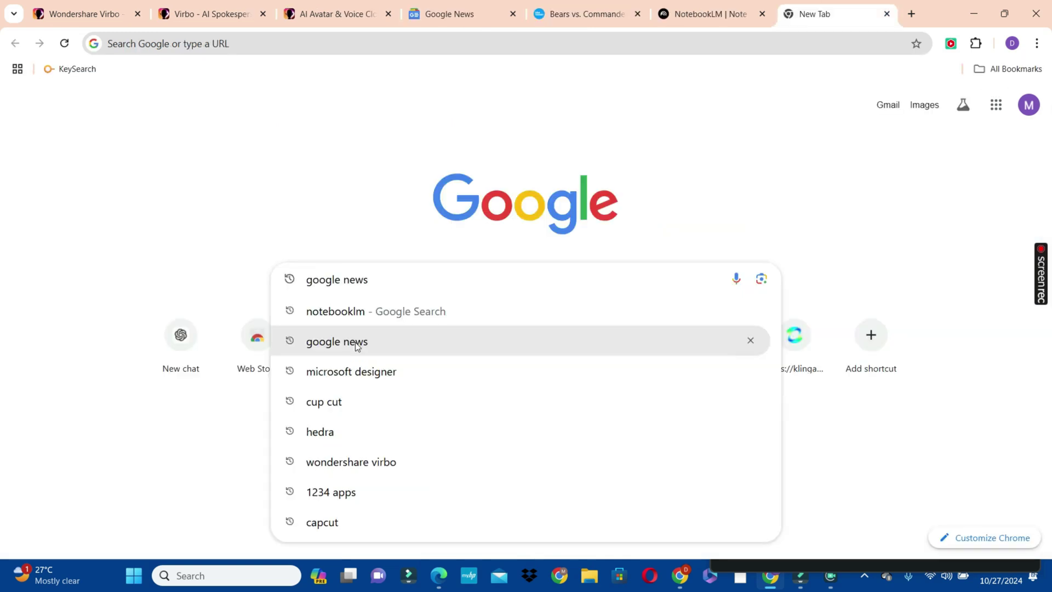
- Search for google news, open the Google News site and go to its Entertainment section
click(354, 343)
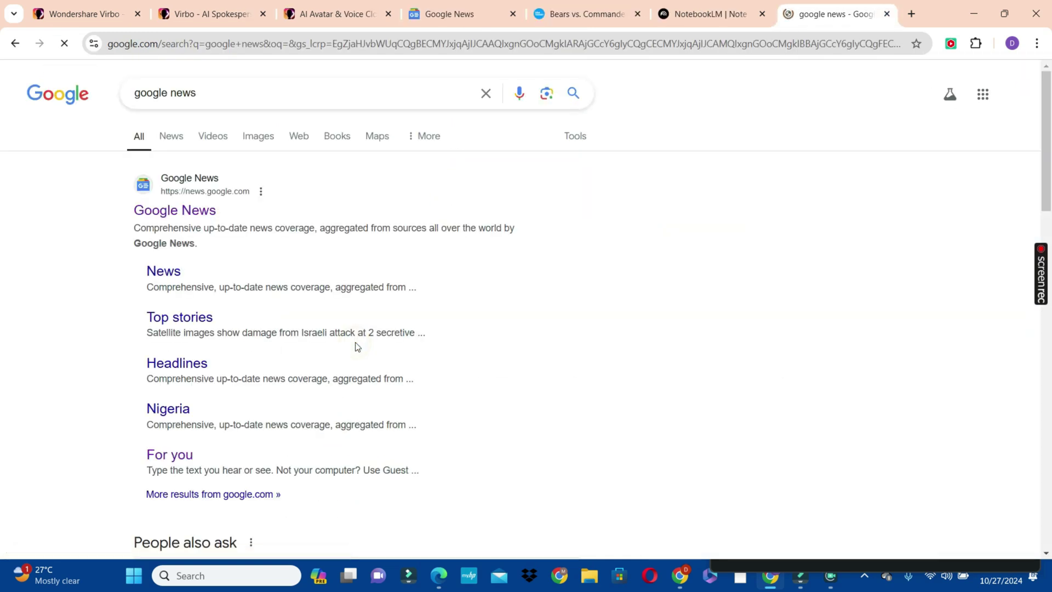
click(159, 212)
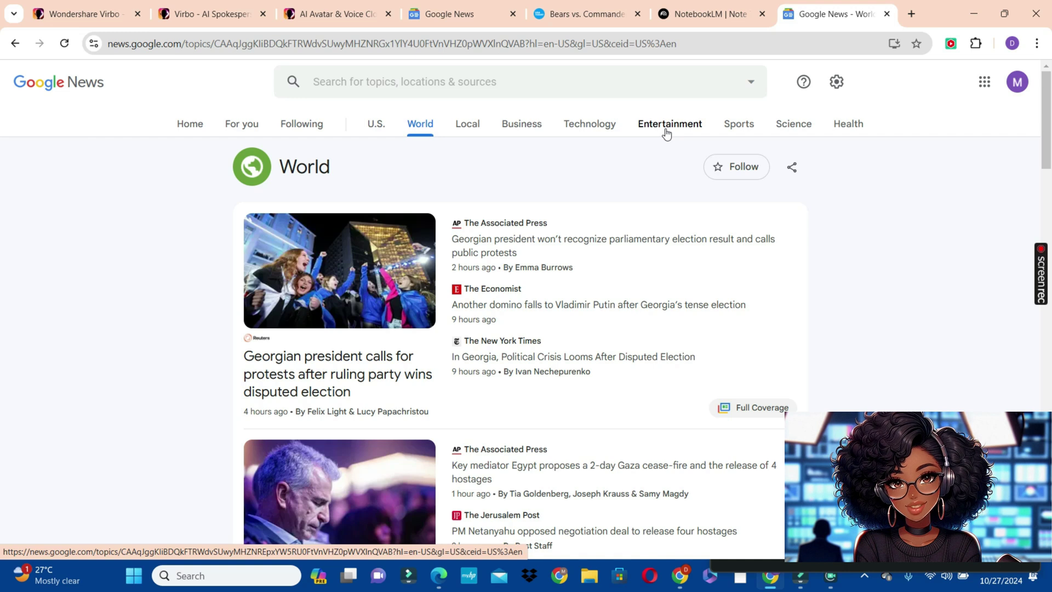
click(666, 130)
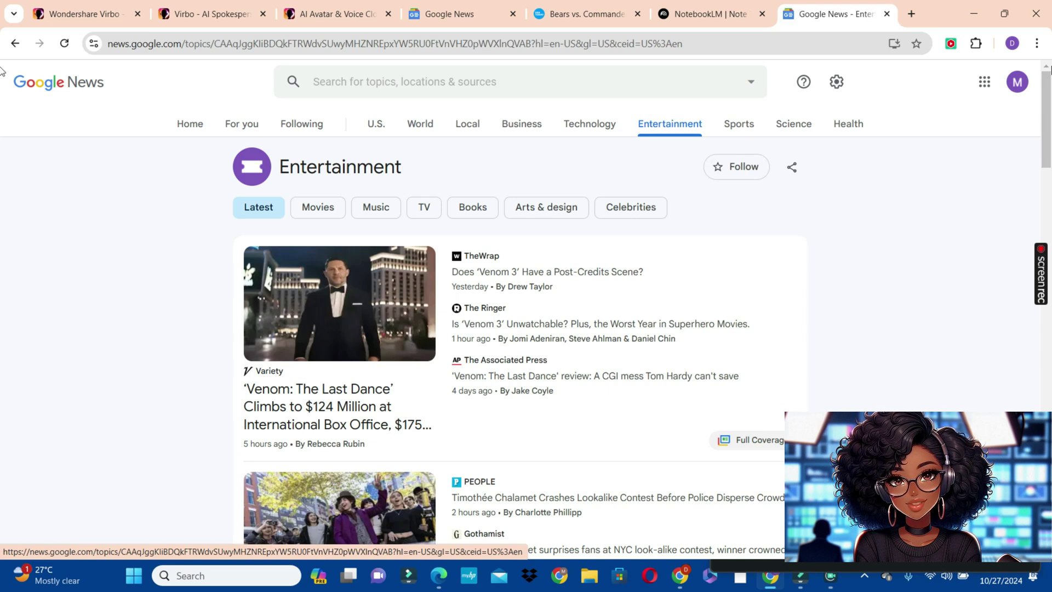
- Browse the entertainment stories and open the InStyle article about Jennifer Lopez's bubblegum pink bubble skirt
drag(1047, 100, 1049, 294)
scroll(2, 347, down, 5)
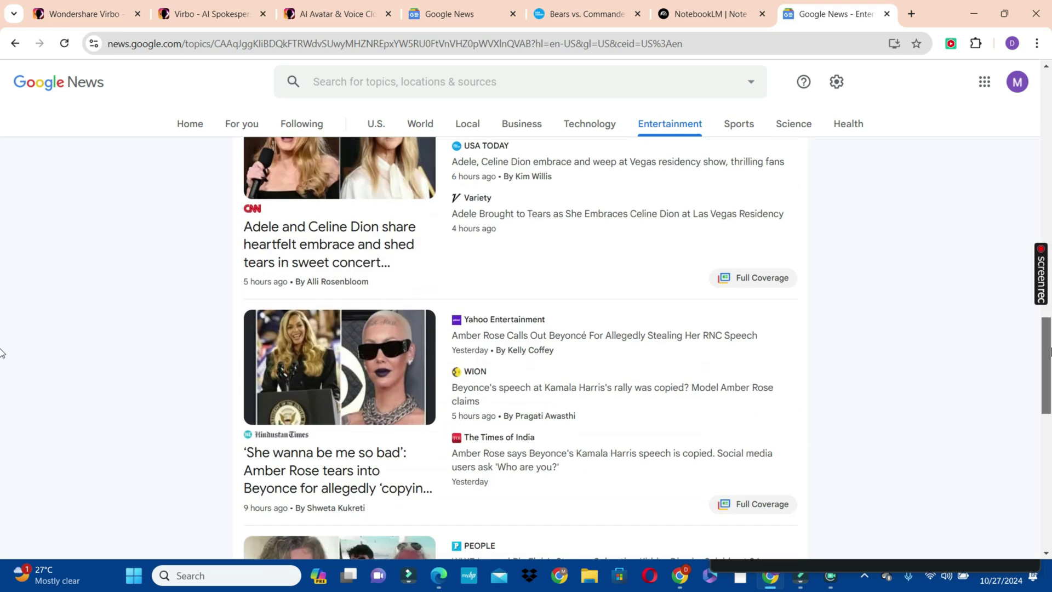
scroll(344, 348, down, 10)
click(331, 371)
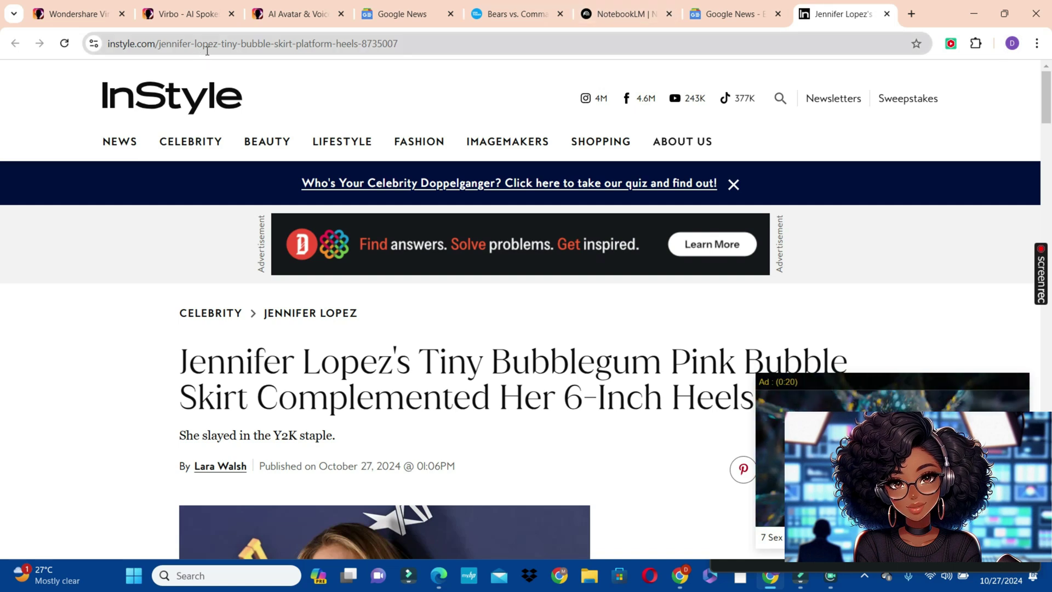
- Copy the full web address of the InStyle article
click(207, 44)
key(ctrl+c)
right_click(214, 45)
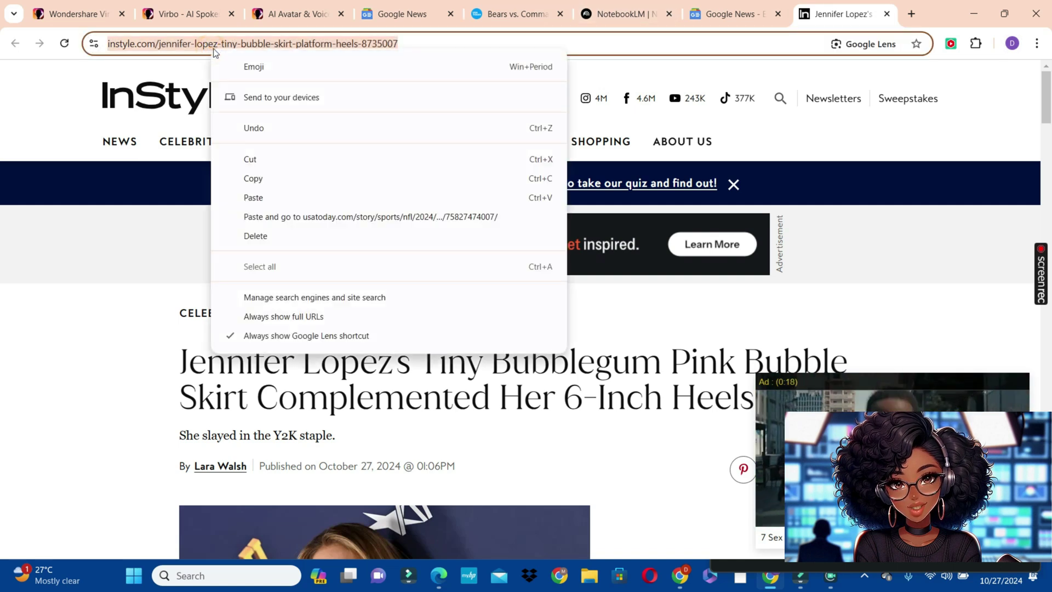
click(263, 179)
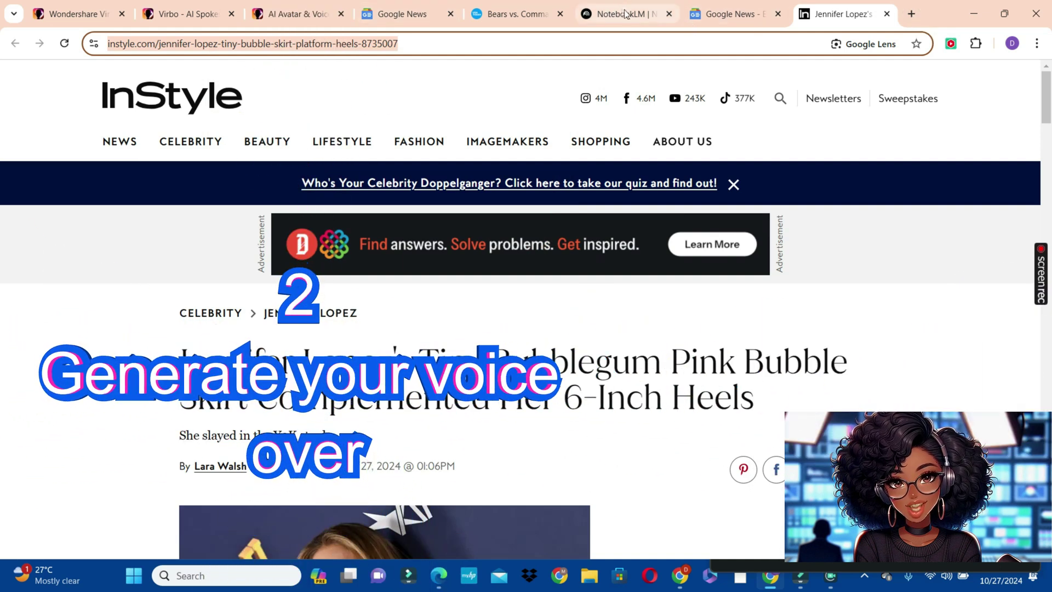
- Switch to NotebookLM, enter the app and create a new notebook
click(601, 17)
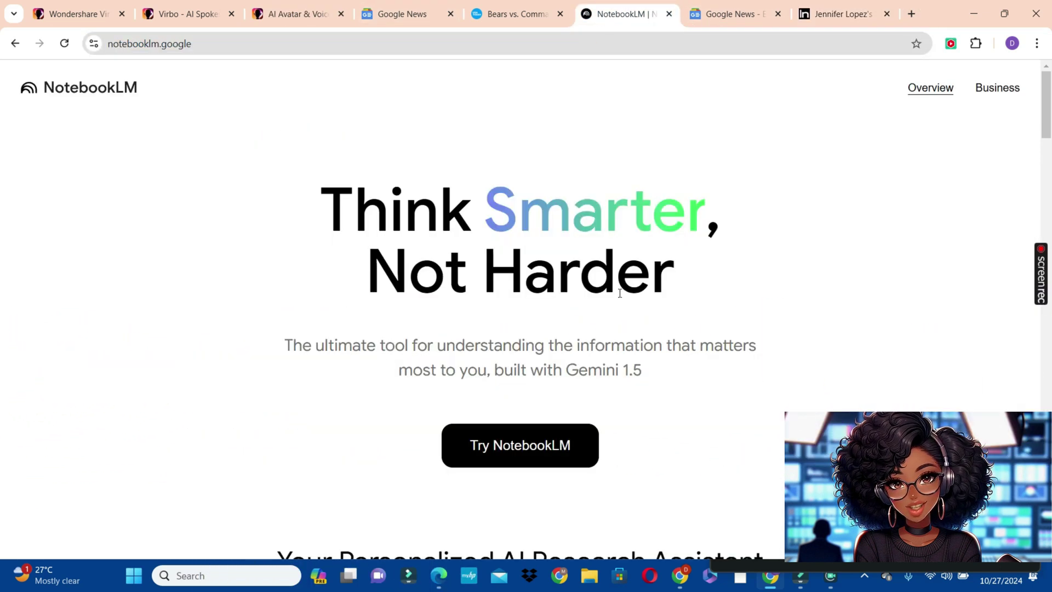
click(509, 441)
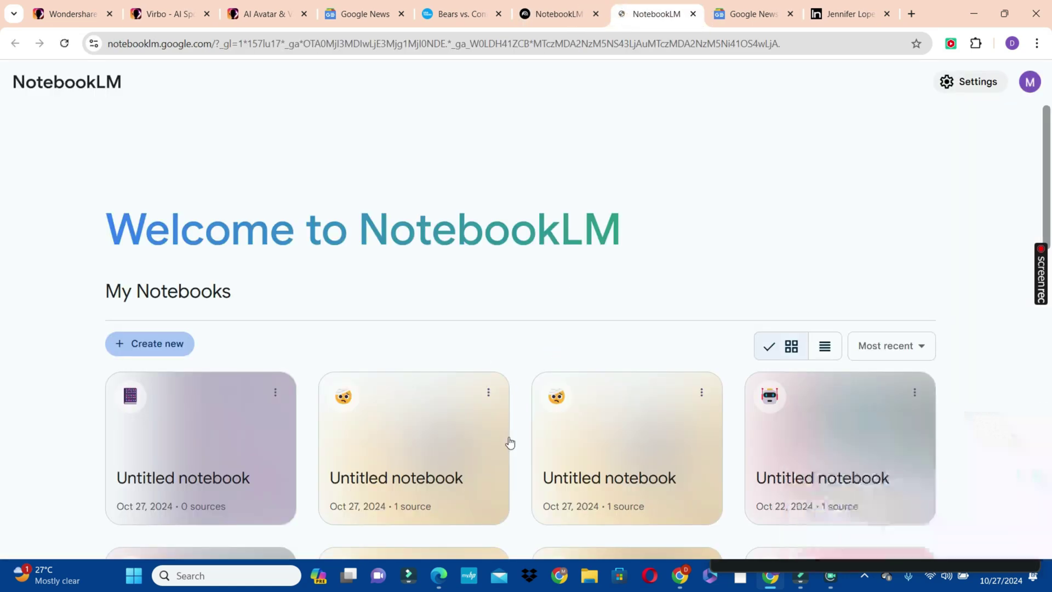
click(136, 346)
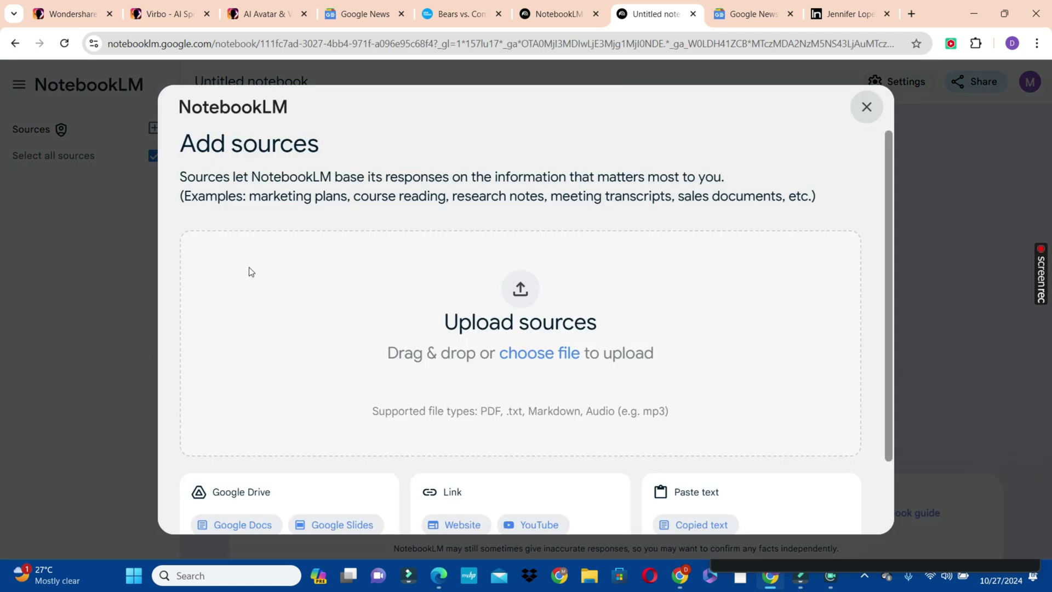
- Add the copied InStyle article address to the notebook as a website source
drag(886, 185, 890, 289)
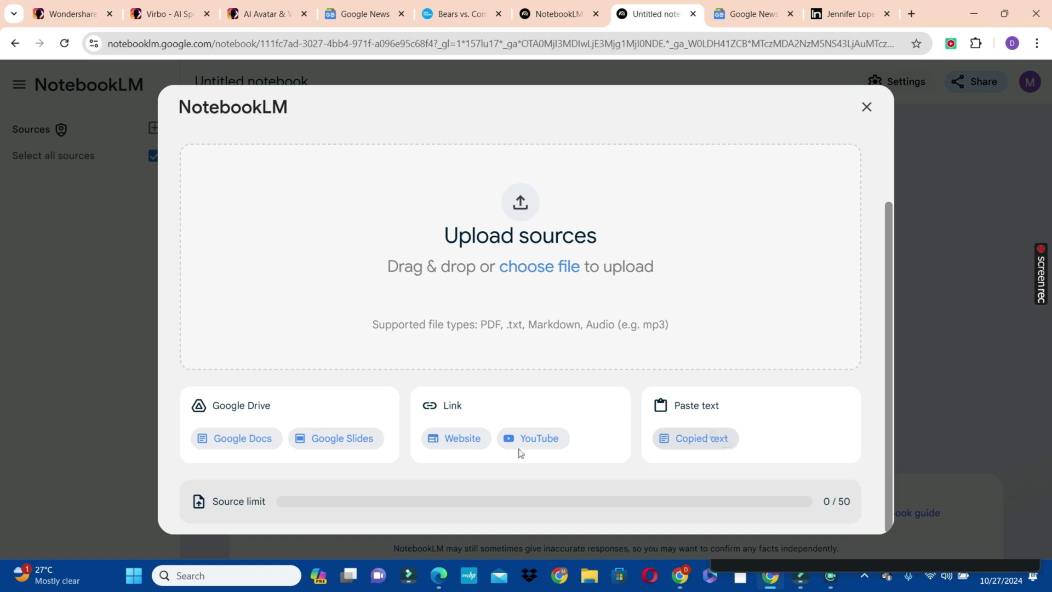
click(462, 438)
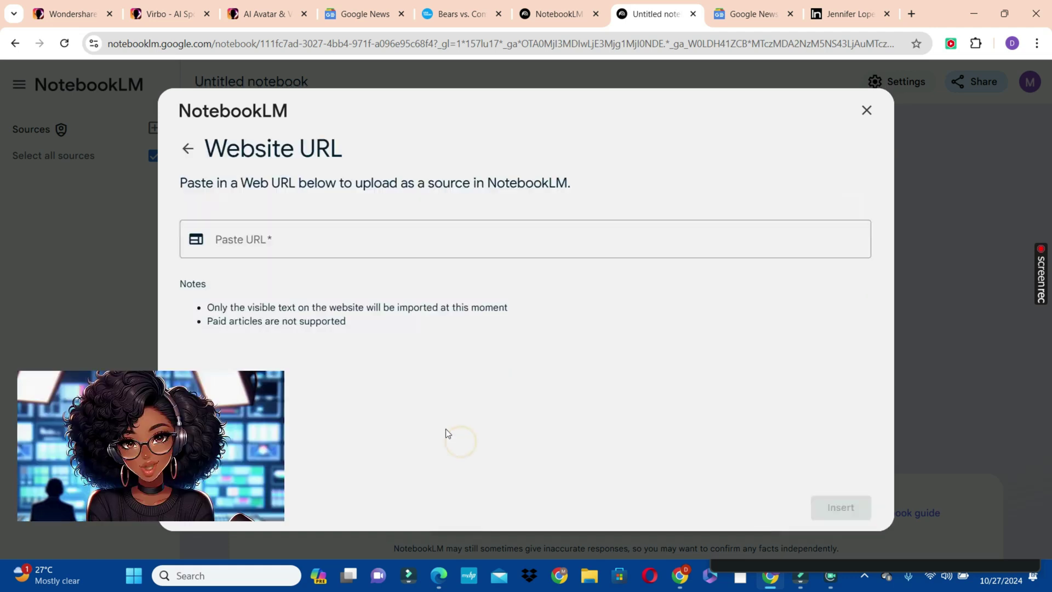
key(ctrl+v)
click(842, 512)
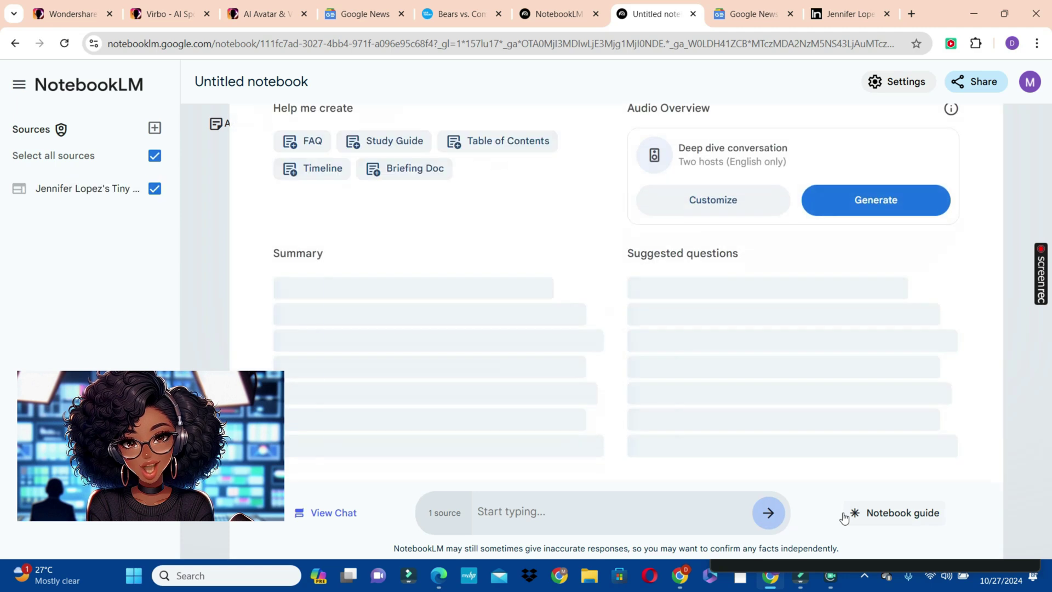
- Generate the two-host deep dive Audio Overview, leaving its customization prompt empty
click(735, 211)
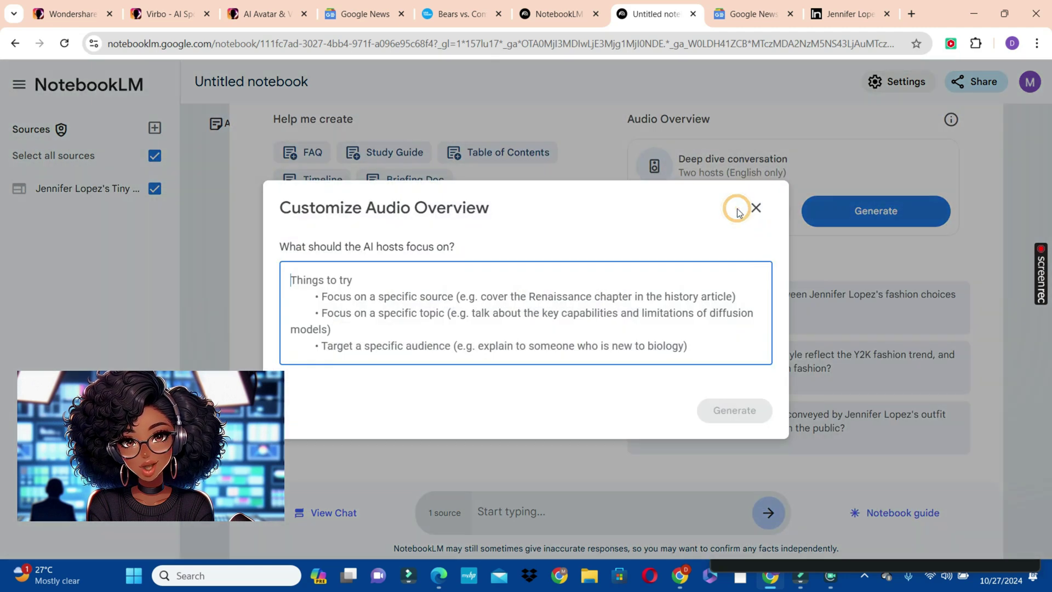
click(756, 208)
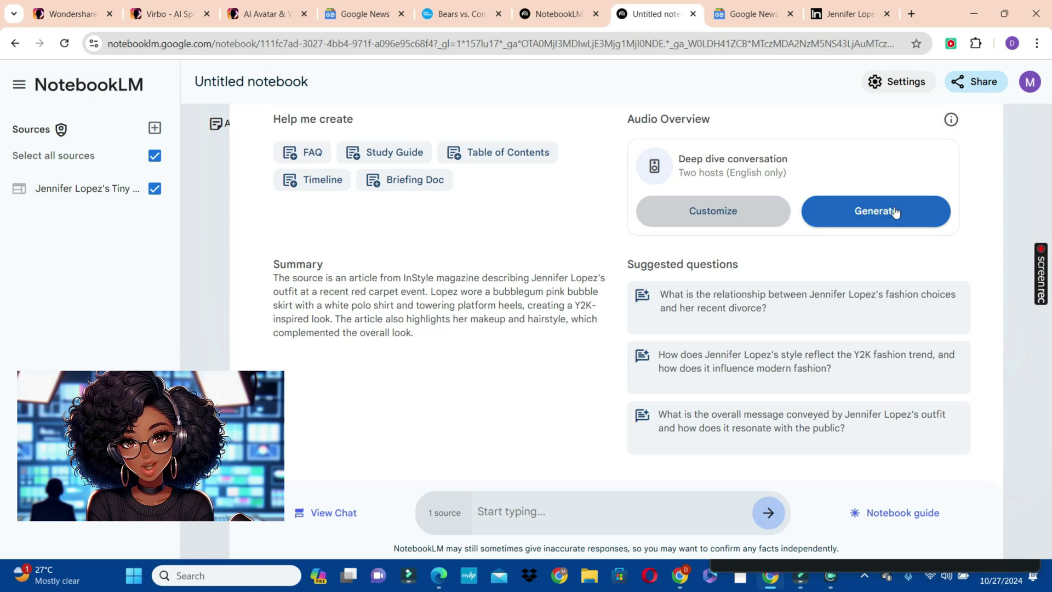
click(895, 212)
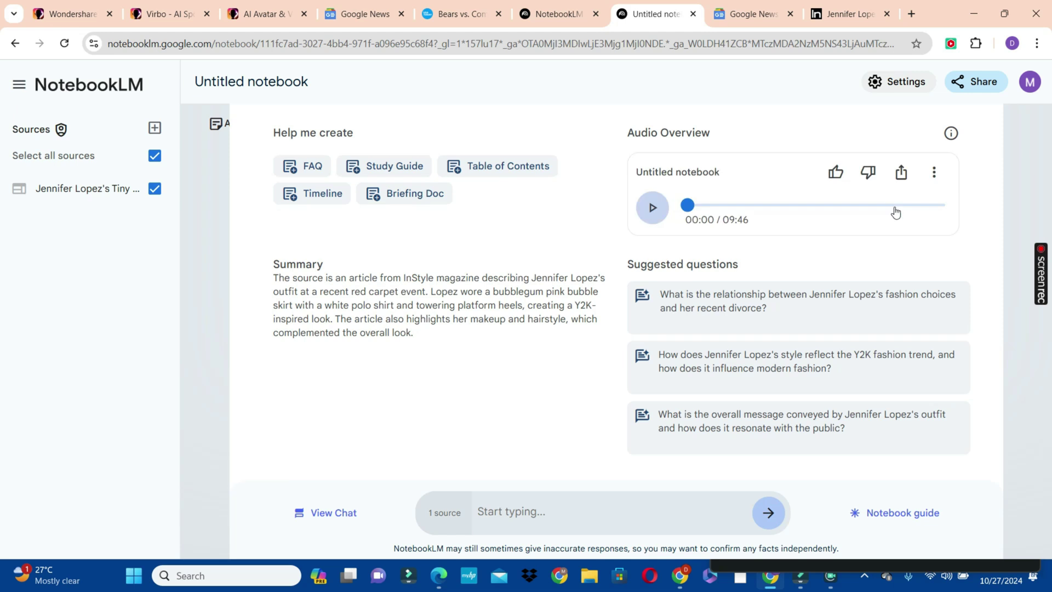
- Preview the generated Audio Overview from a point near its start and download the audio file
click(695, 204)
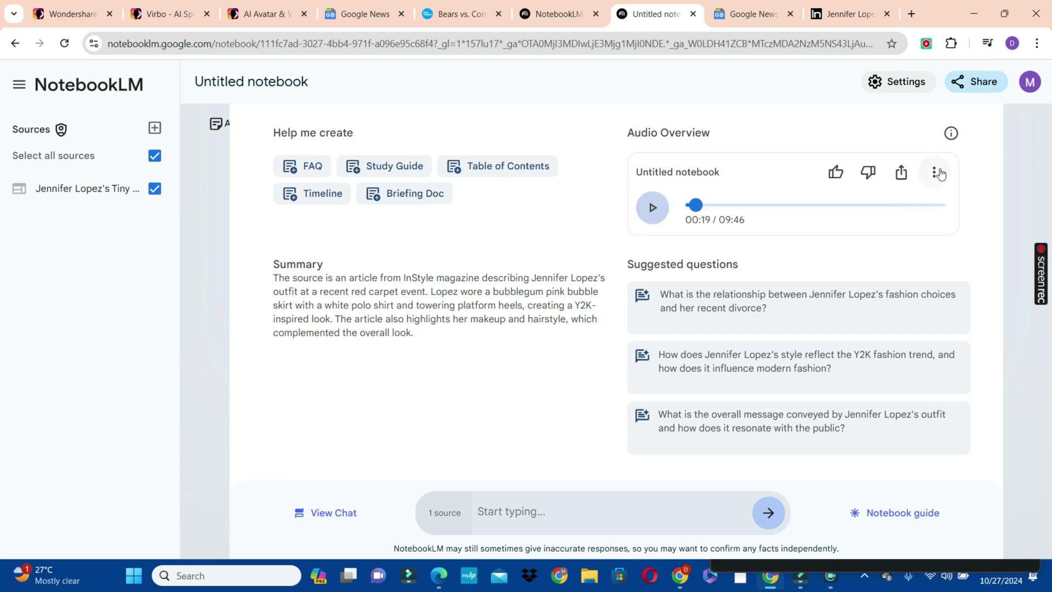
click(937, 173)
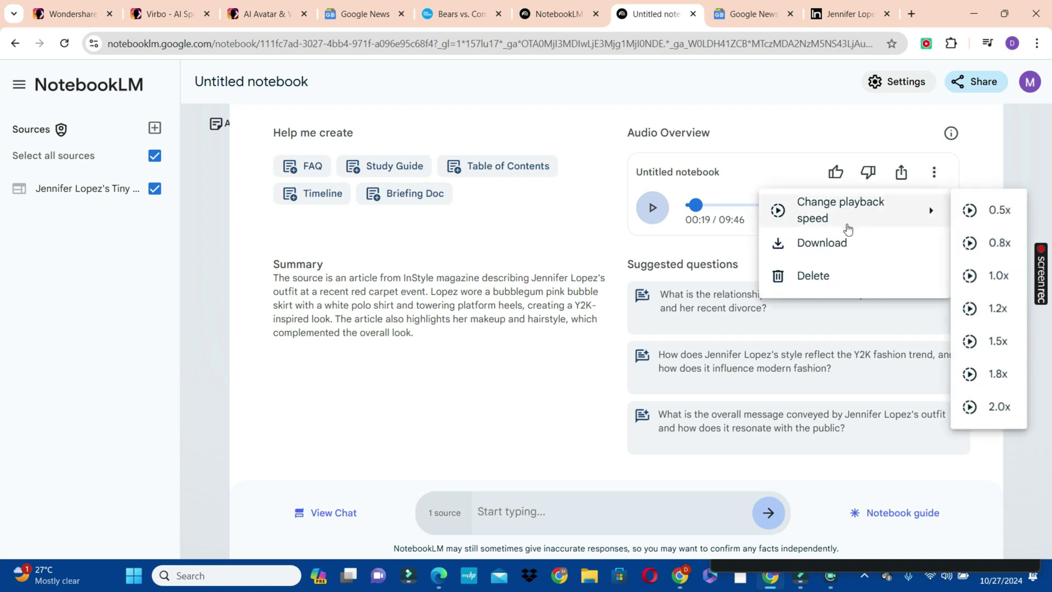
click(833, 250)
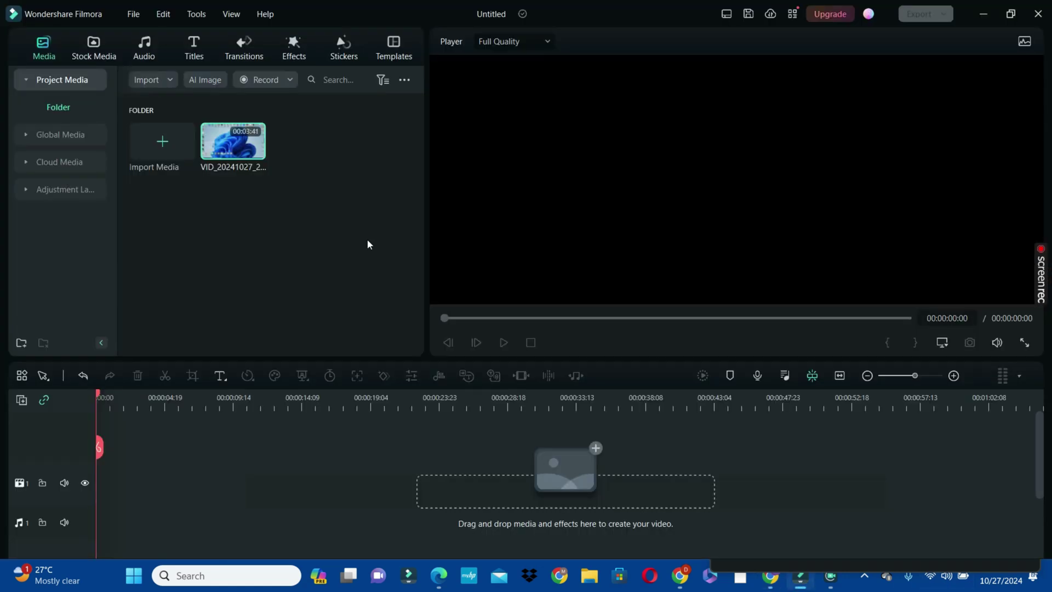
- In Wondershare Filmora, import the audio file Untitled notebook (7) from Downloads into the project media
click(160, 145)
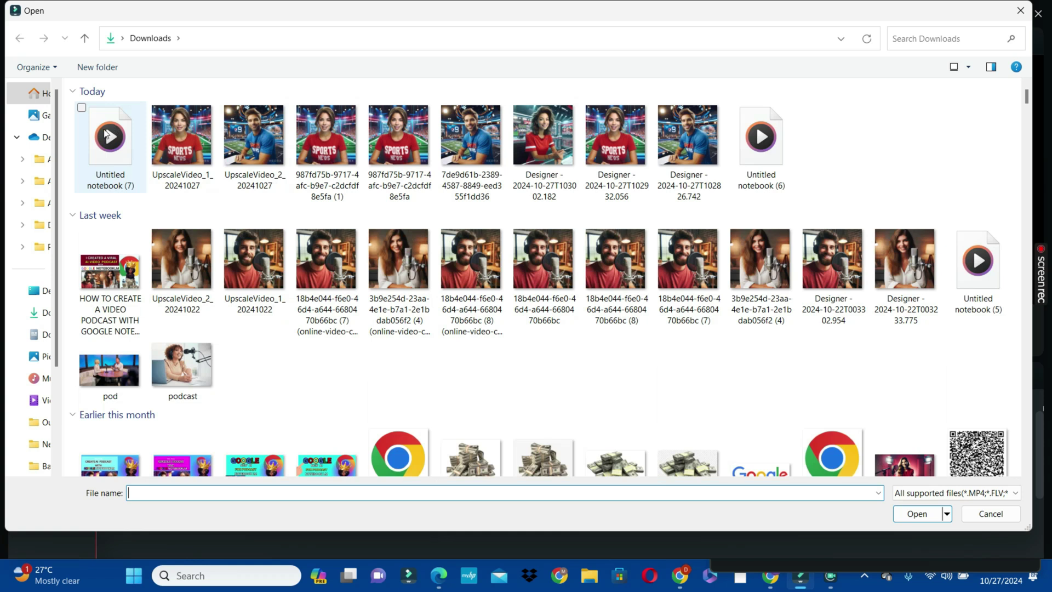
click(113, 135)
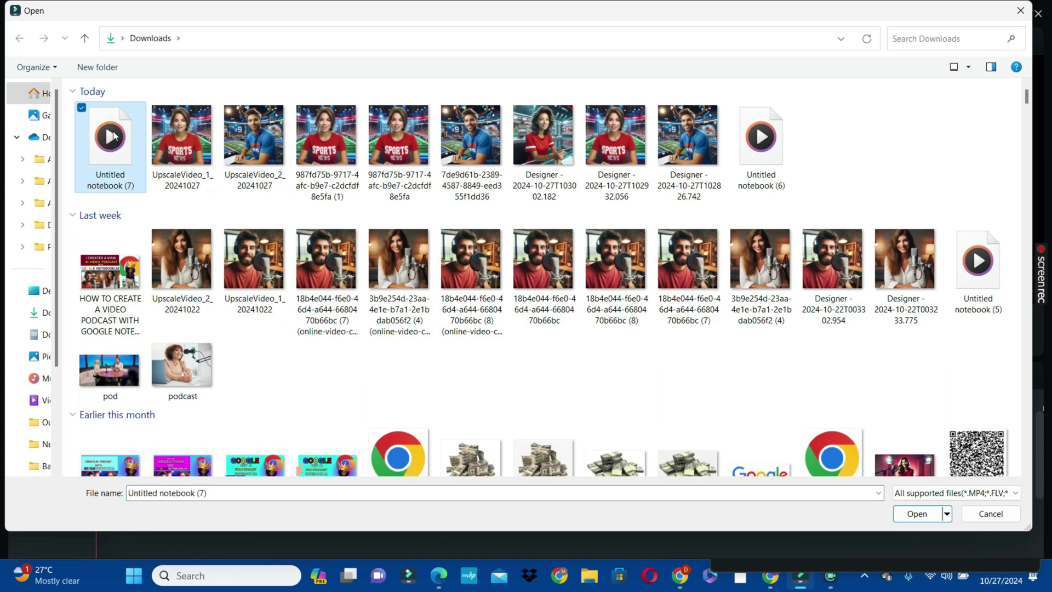
double_click(112, 135)
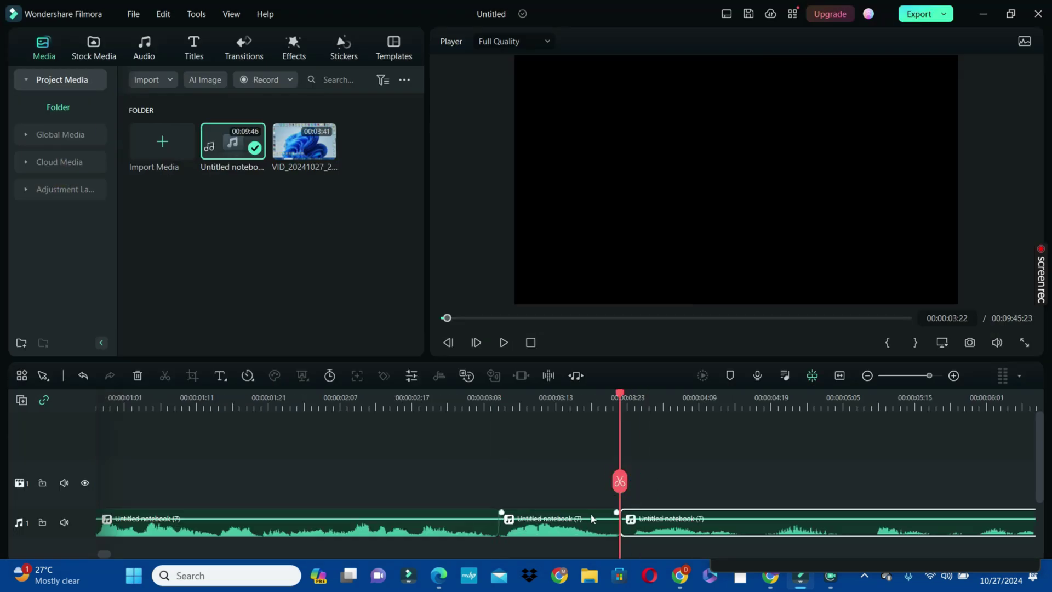
- Try separating the short voice segment ending at 00:00:03:22 onto a second audio track
mouse_move(621, 492)
mouse_down()
mouse_move(498, 496)
mouse_move(619, 503)
mouse_up()
mouse_move(563, 525)
mouse_down()
mouse_move(563, 545)
mouse_move(559, 495)
mouse_move(559, 537)
mouse_move(561, 510)
mouse_up()
key(space)
click(858, 500)
click(763, 501)
click(723, 509)
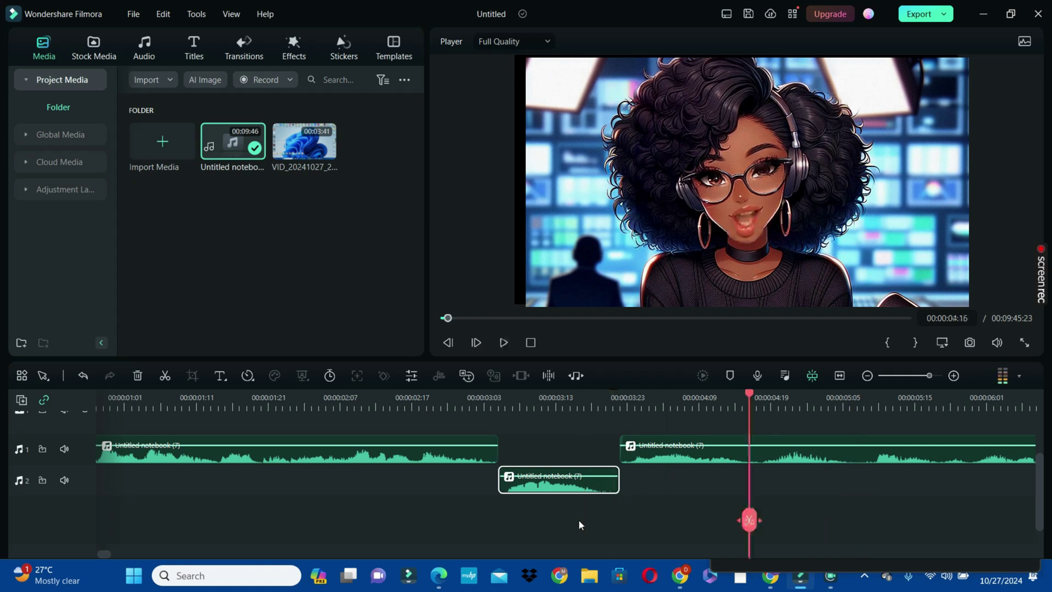
click(83, 375)
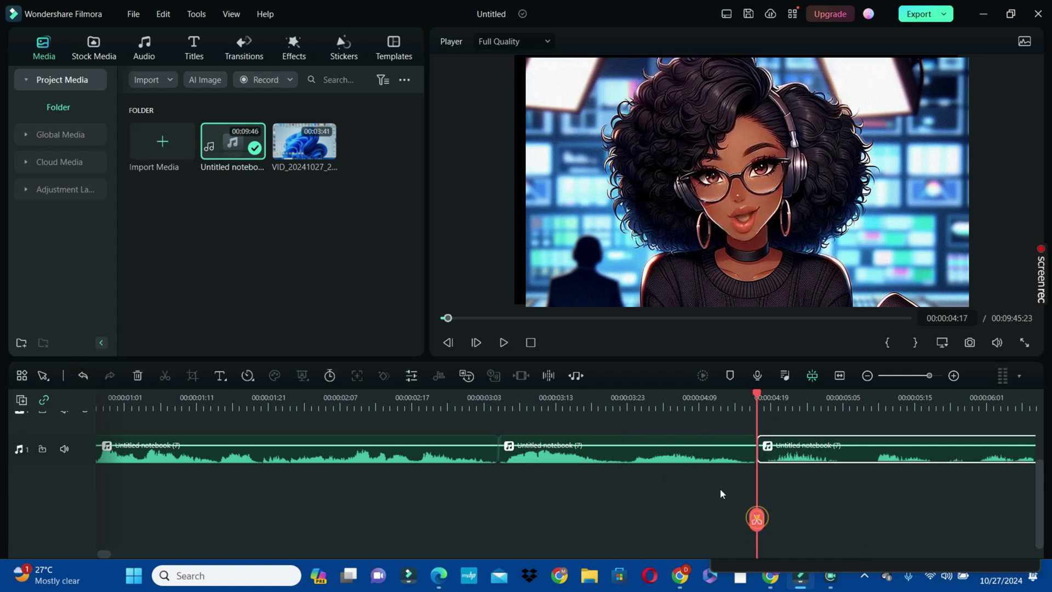
- Place the voice segment ending at 00:00:04:17 on the second audio track and play on to 00:00:05:21
key(ctrl+y)
key(space)
click(286, 399)
drag(286, 399, 498, 523)
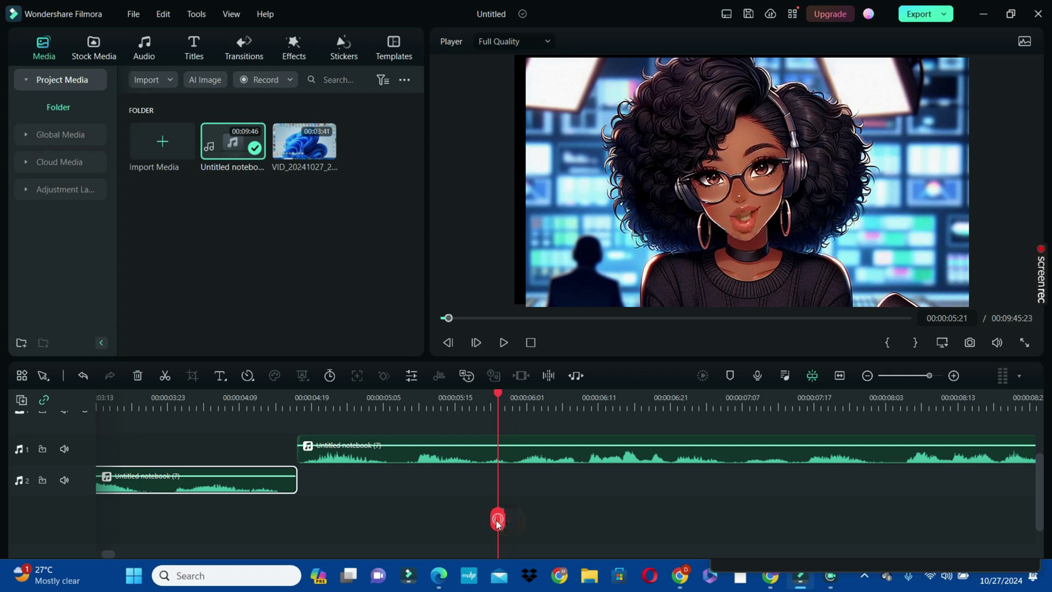
- Split the first track's audio at 00:00:05:21 and 00:00:05:08, and move the piece between the cuts to the second audio track
click(497, 521)
drag(497, 519, 404, 509)
click(404, 506)
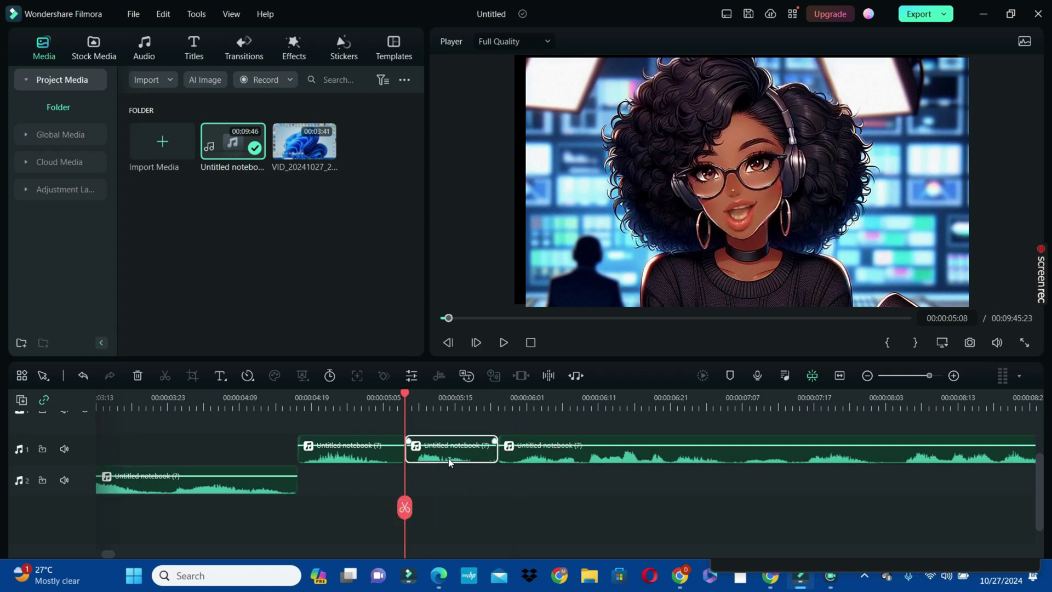
drag(448, 462, 448, 493)
- Continue cutting out the other host's lines, moving the voice segment ending at 00:00:22:06 to the second audio track
key(space)
drag(778, 406, 735, 499)
click(792, 504)
click(735, 498)
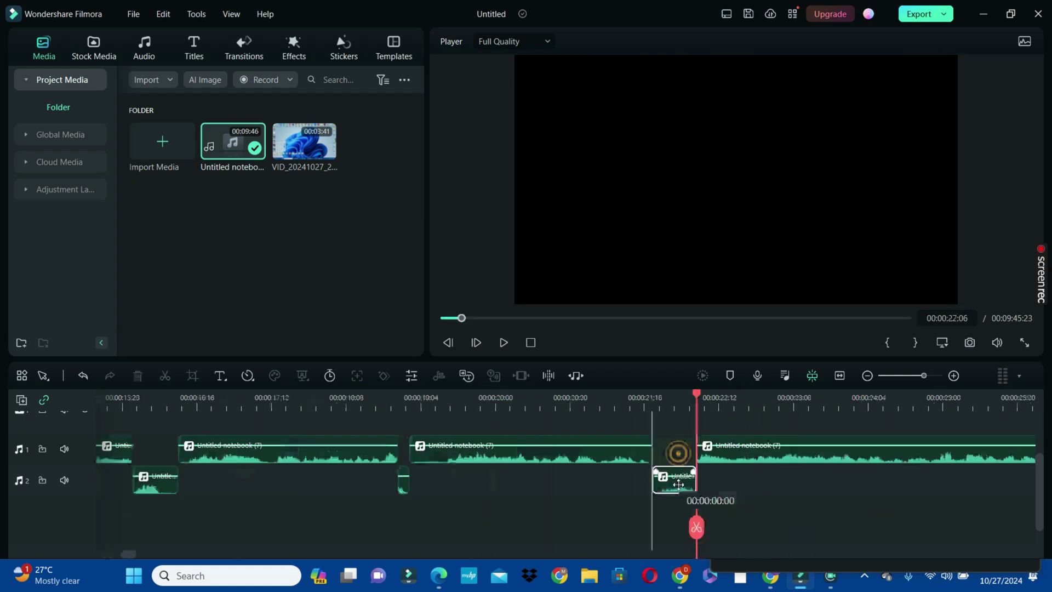
drag(678, 484, 679, 489)
- Split the first track's audio at 00:00:24:22 and continue listening for the next speaker change
drag(964, 527, 935, 523)
key(ctrl+b)
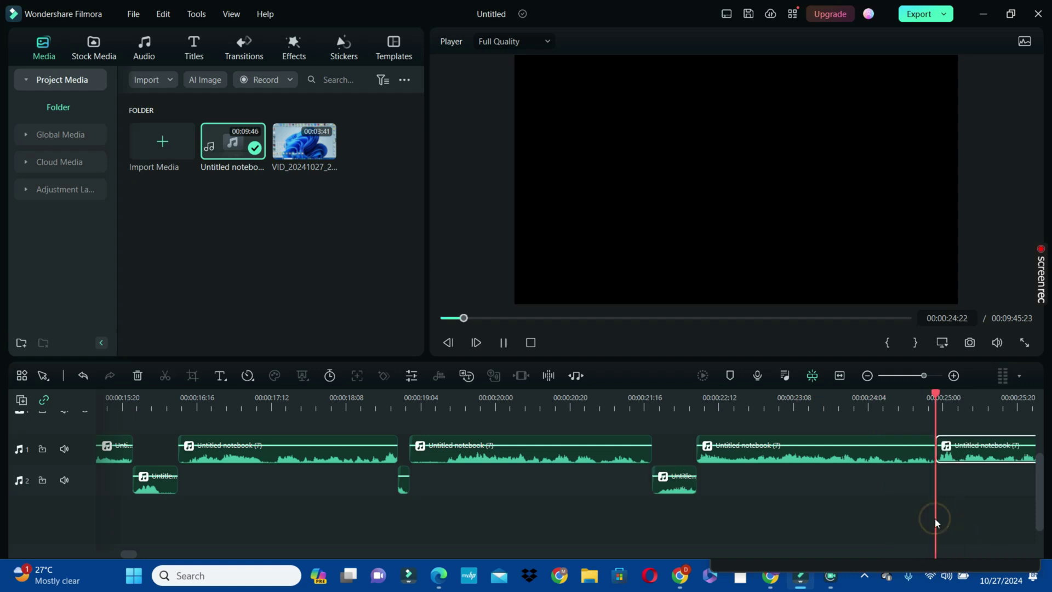
click(461, 397)
key(space)
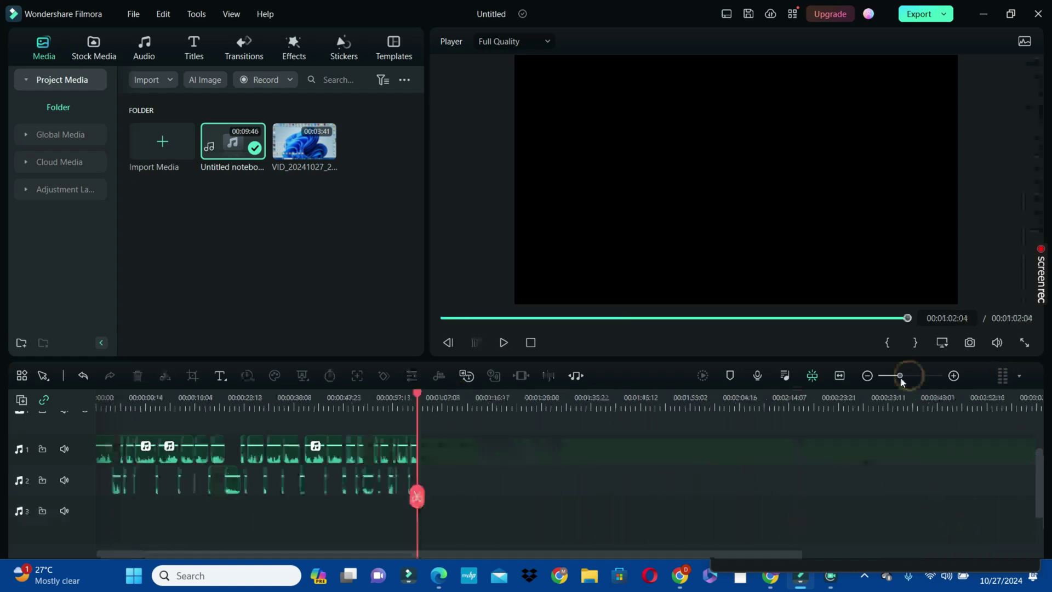
- Return the playhead to the start of the timeline and mute the second audio track
drag(893, 375, 903, 375)
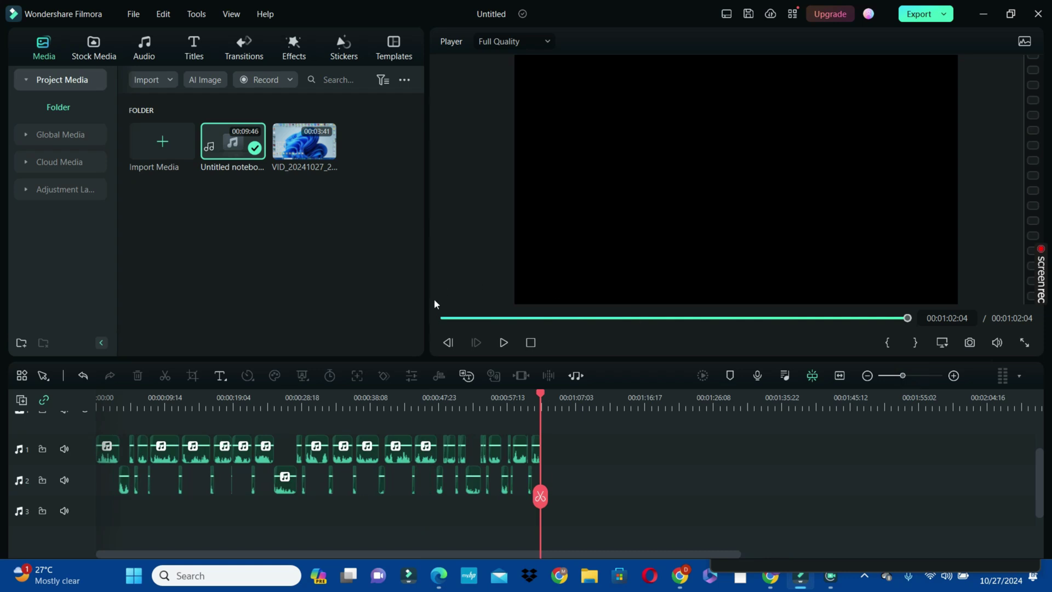
click(440, 317)
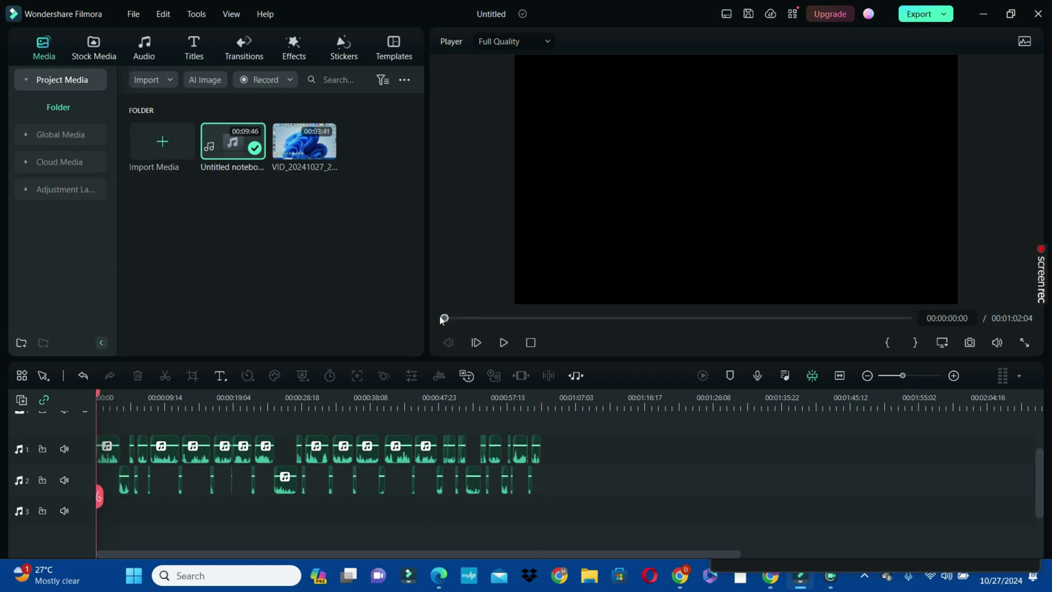
click(67, 480)
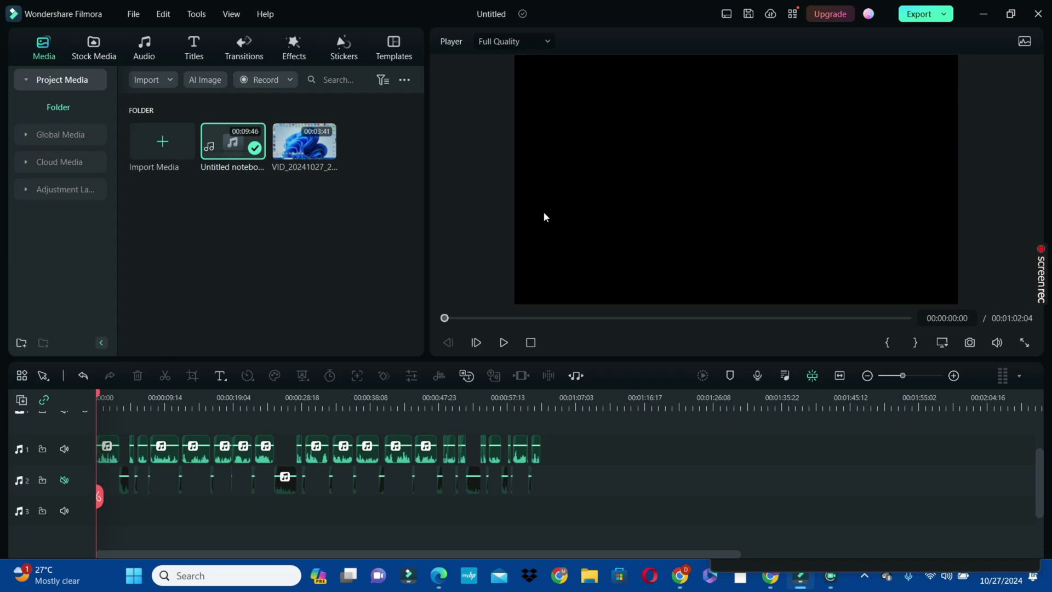
- Set up a local export in MP3 format with the file name boy
click(920, 14)
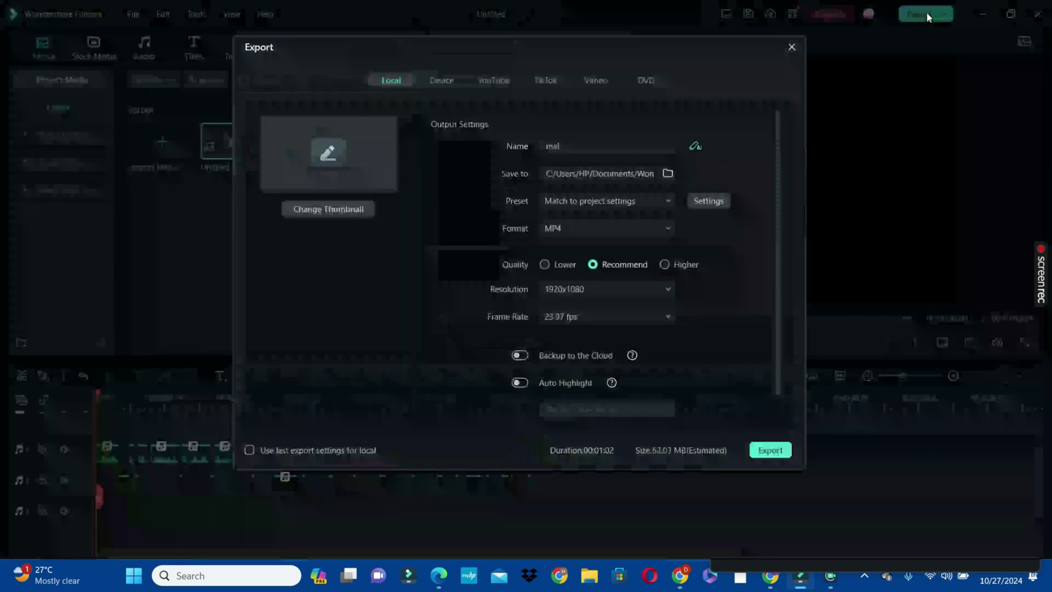
click(605, 228)
drag(673, 301, 672, 351)
click(553, 404)
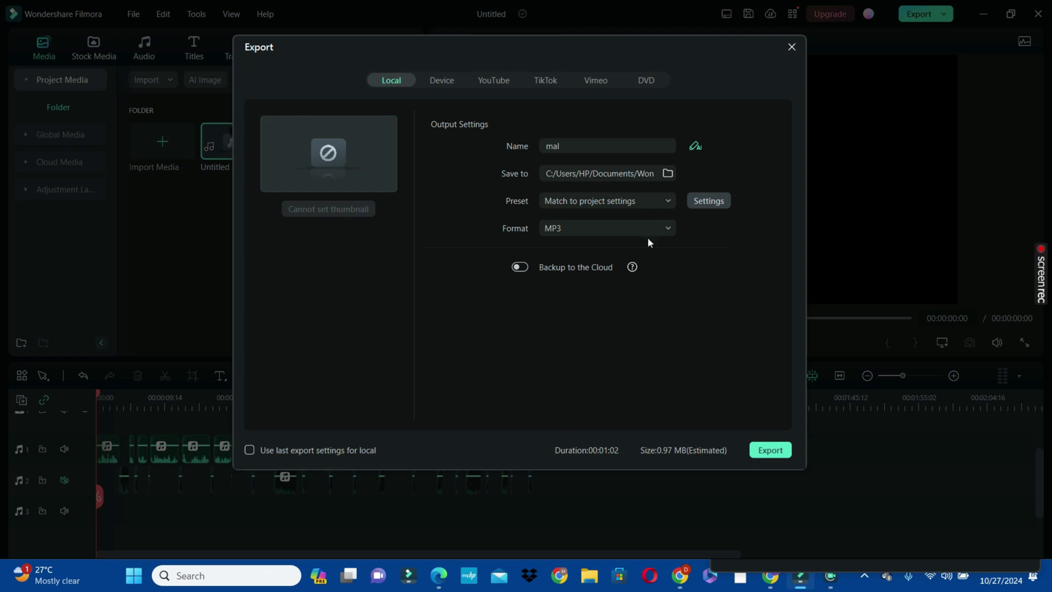
key(BackSpace)
key(BackSpace)
key(BackSpace)
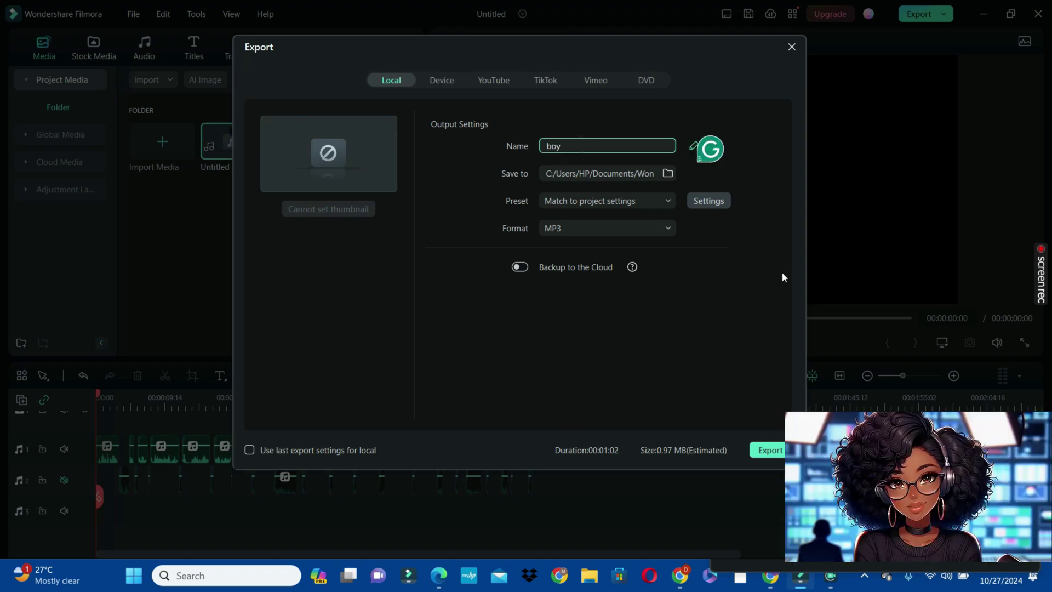
- Export the first host's voice as boy.mp3 and close the export progress window
click(768, 454)
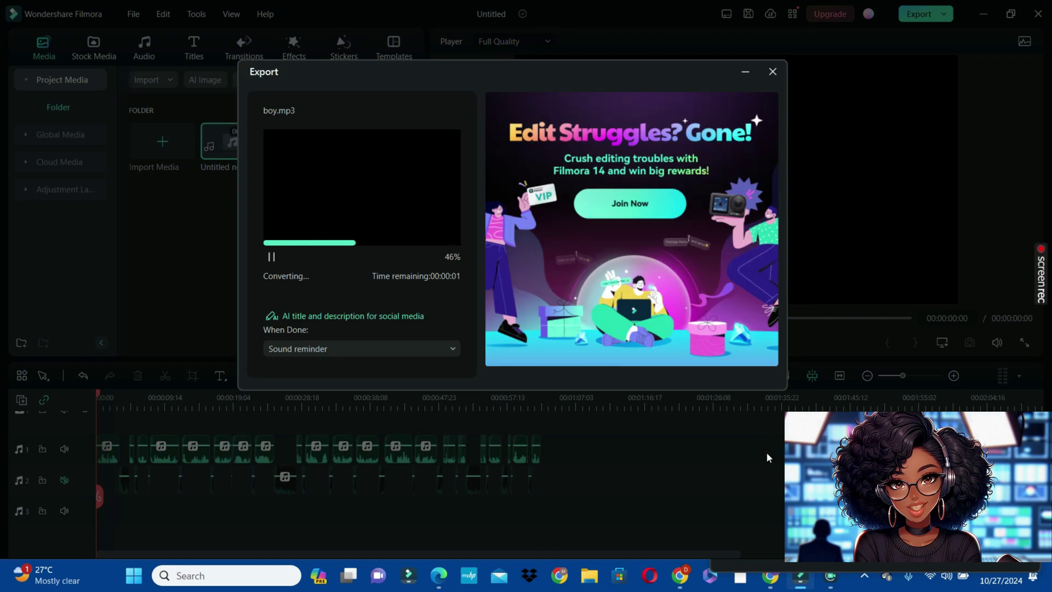
click(773, 72)
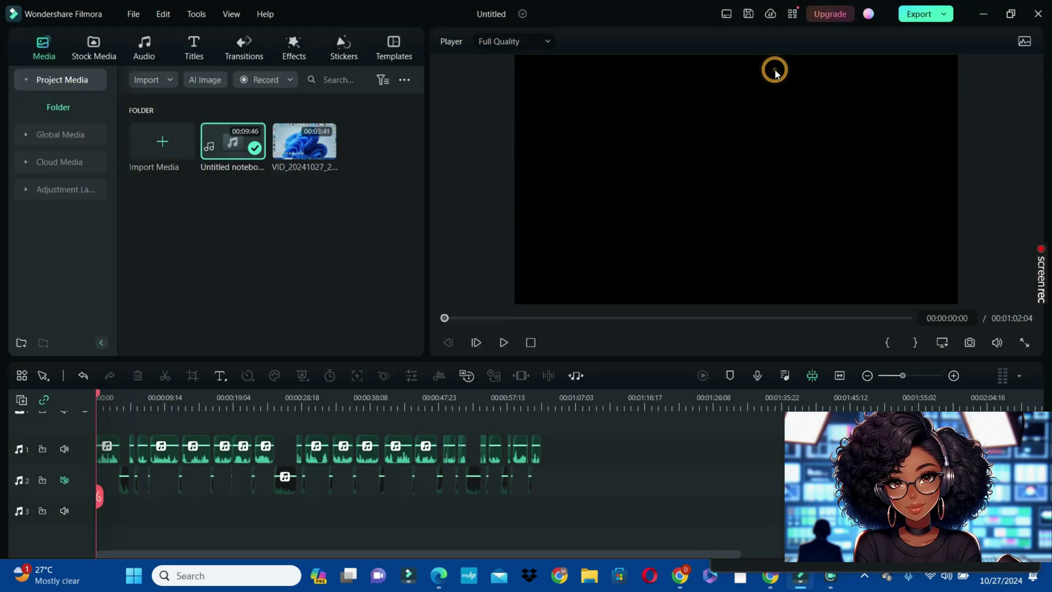
- Make the second audio track audible instead of the first and export it locally as an MP3
click(64, 450)
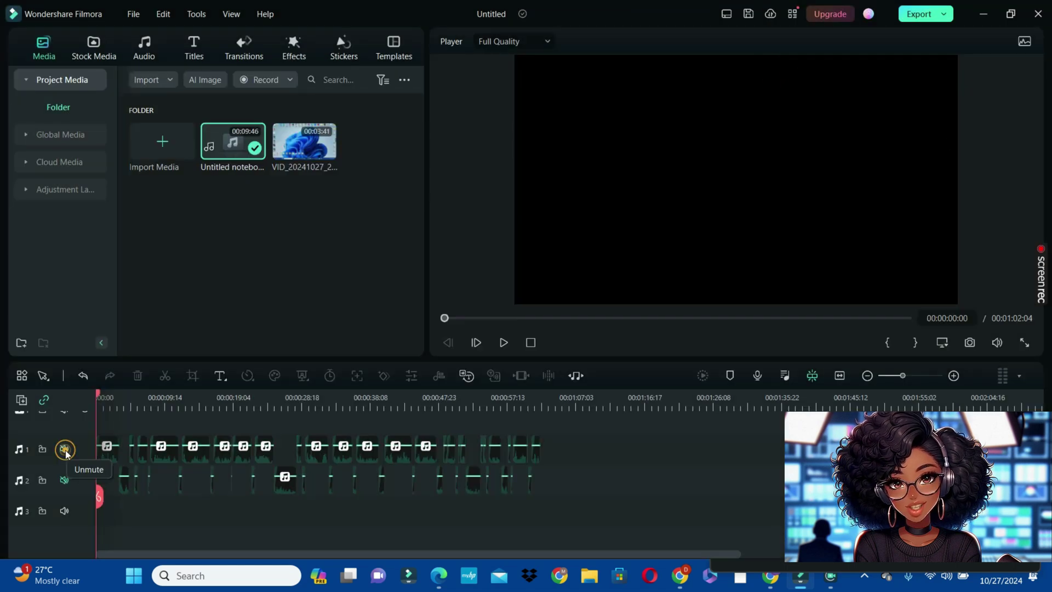
click(66, 481)
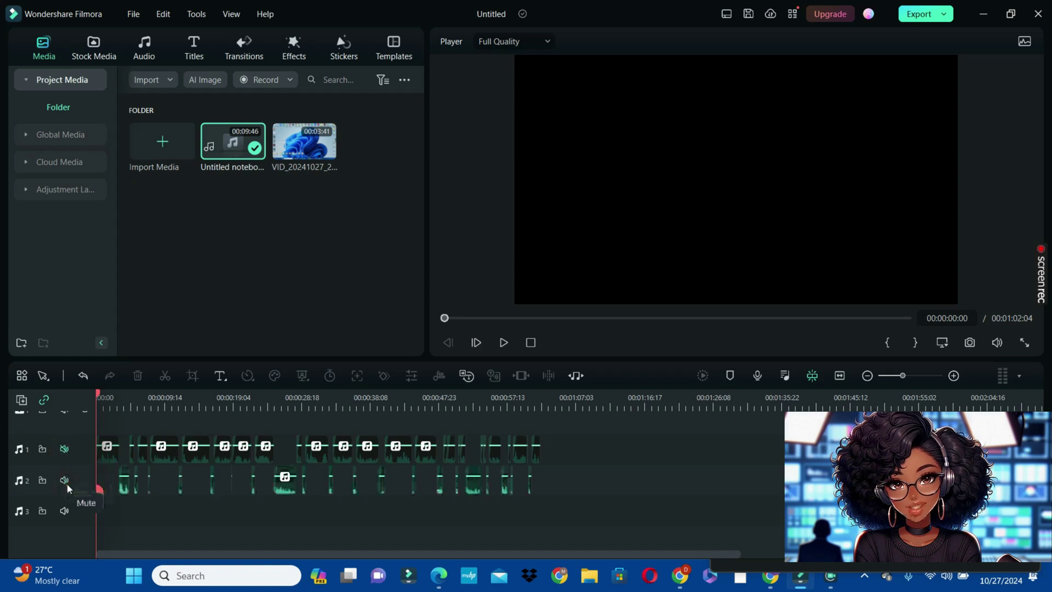
click(911, 17)
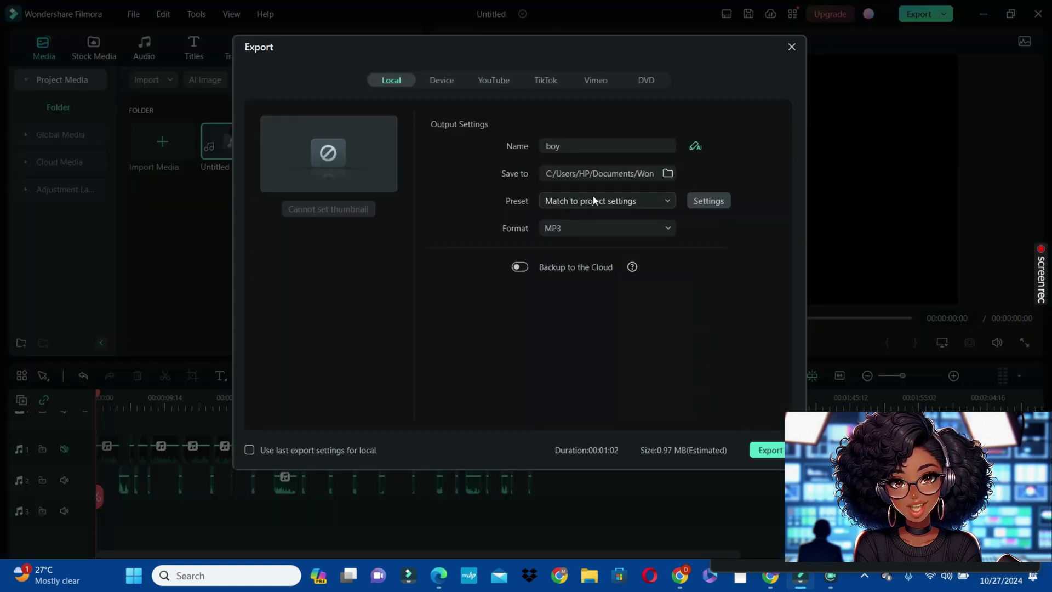
click(770, 450)
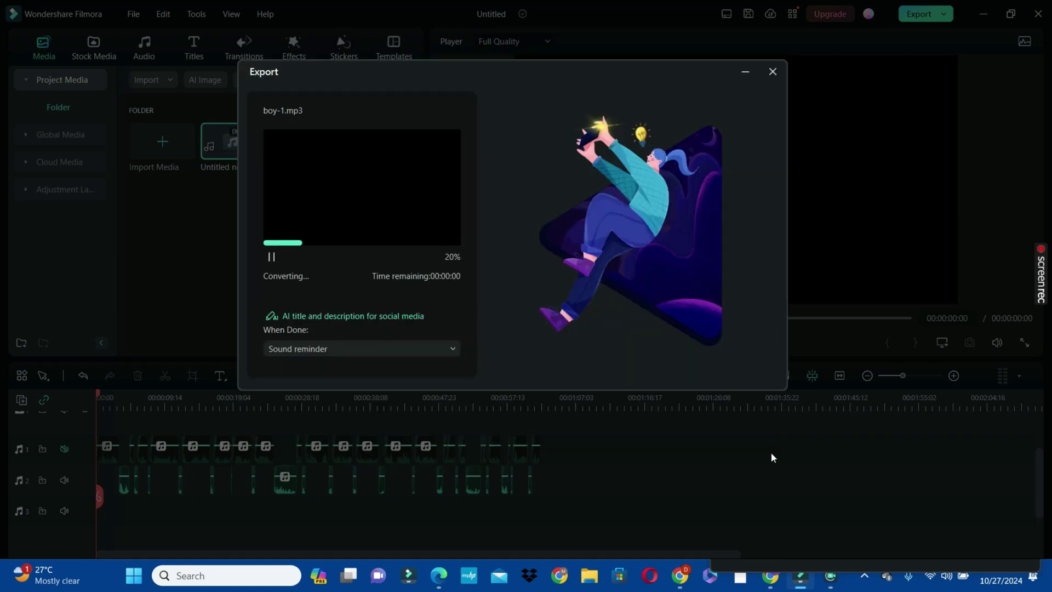
- Switch to Chrome, search Google for wondershare virbo and open Virbo's online app from its website
click(769, 575)
text(wondershare virbo)
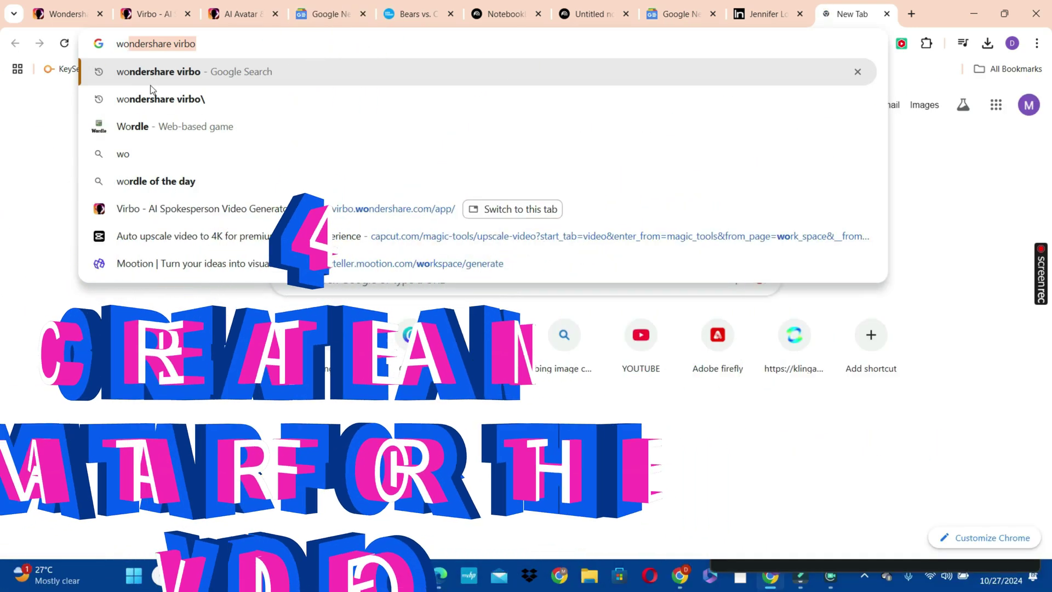
click(191, 72)
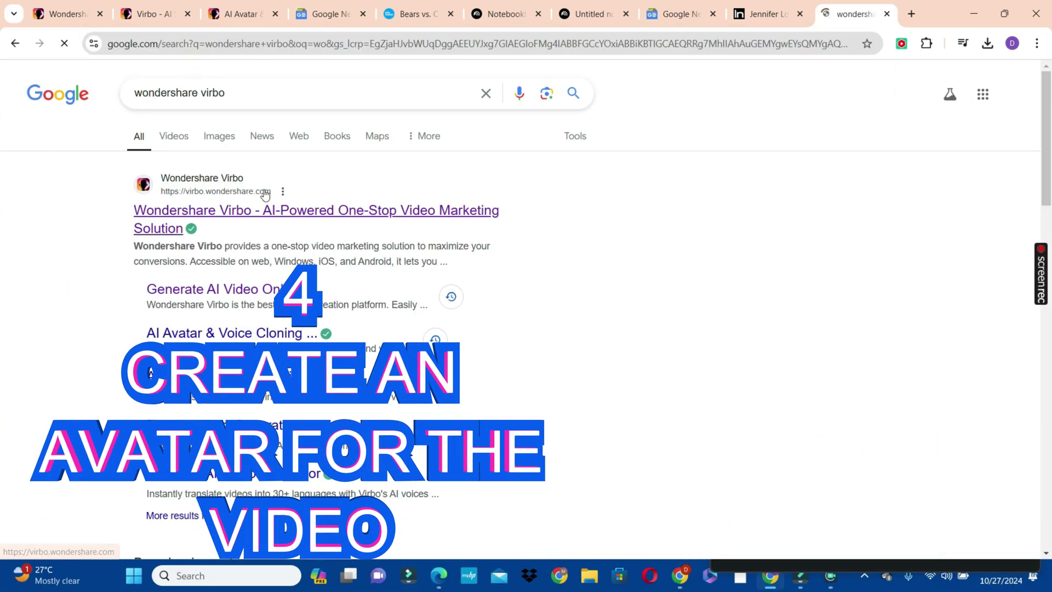
click(241, 210)
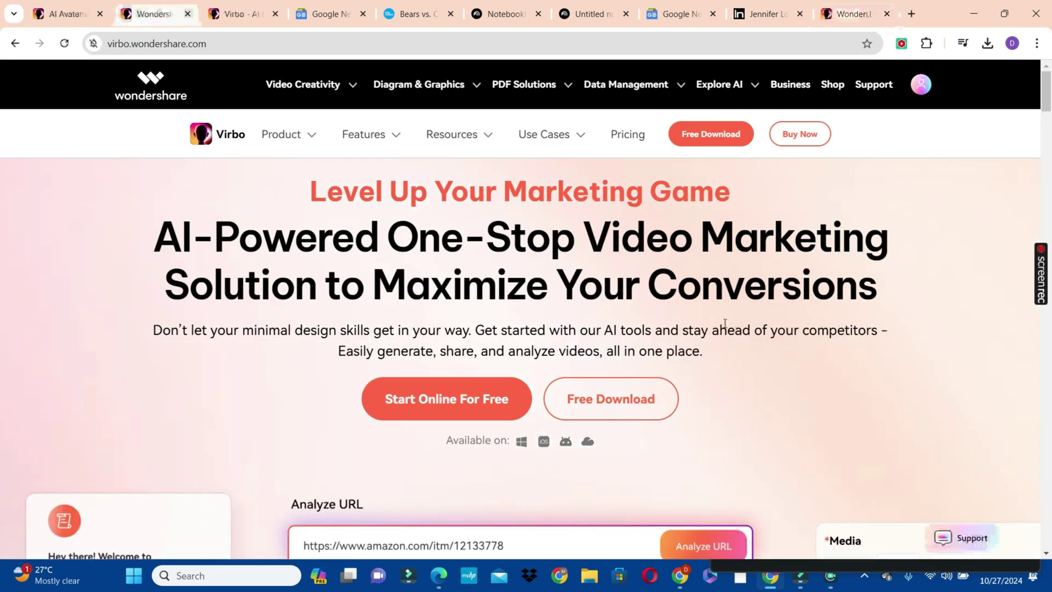
click(448, 400)
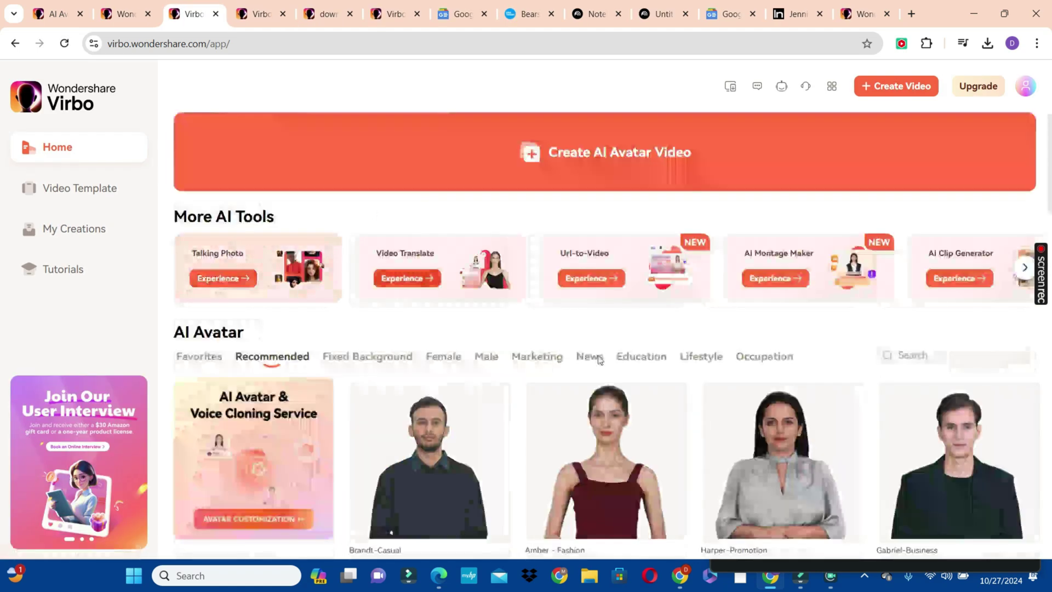
- Browse the recommended AI avatars and start a video with the Gabriel-Blogger avatar
scroll(2, 230, down, 10)
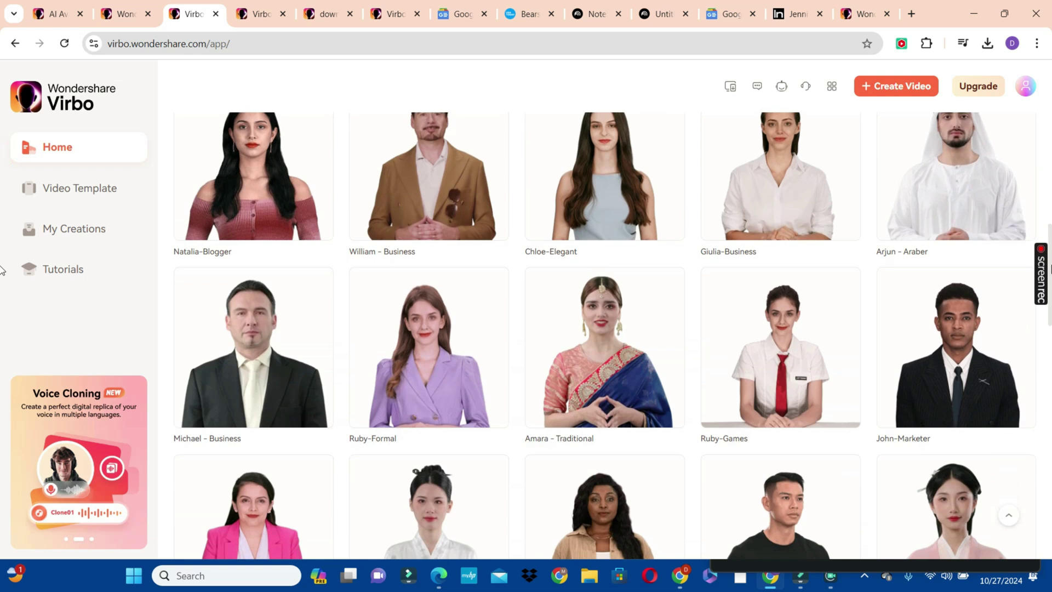
scroll(1, 295, down, 15)
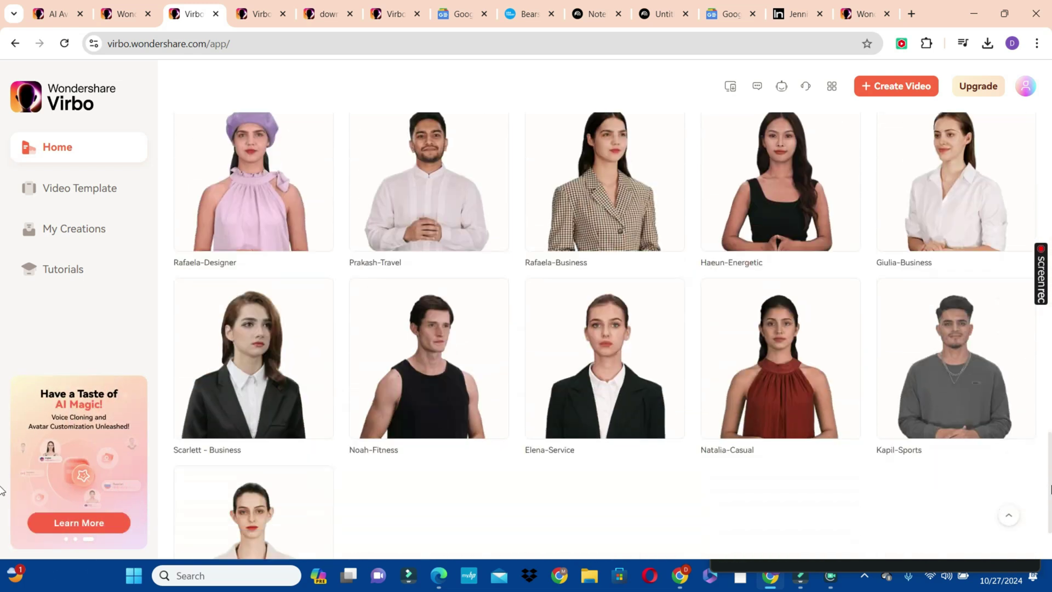
scroll(604, 328, down, 5)
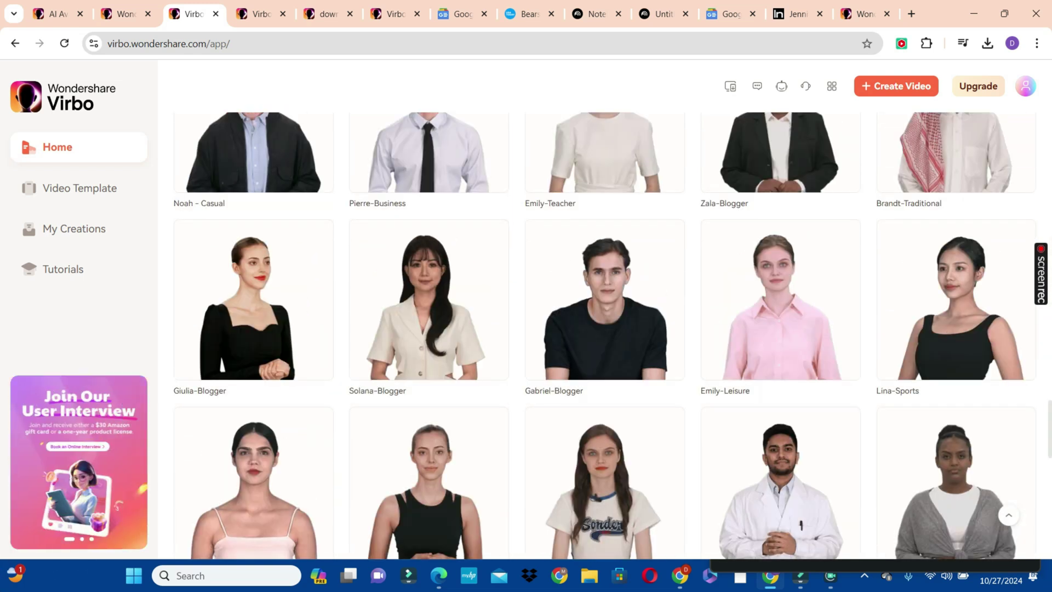
click(608, 360)
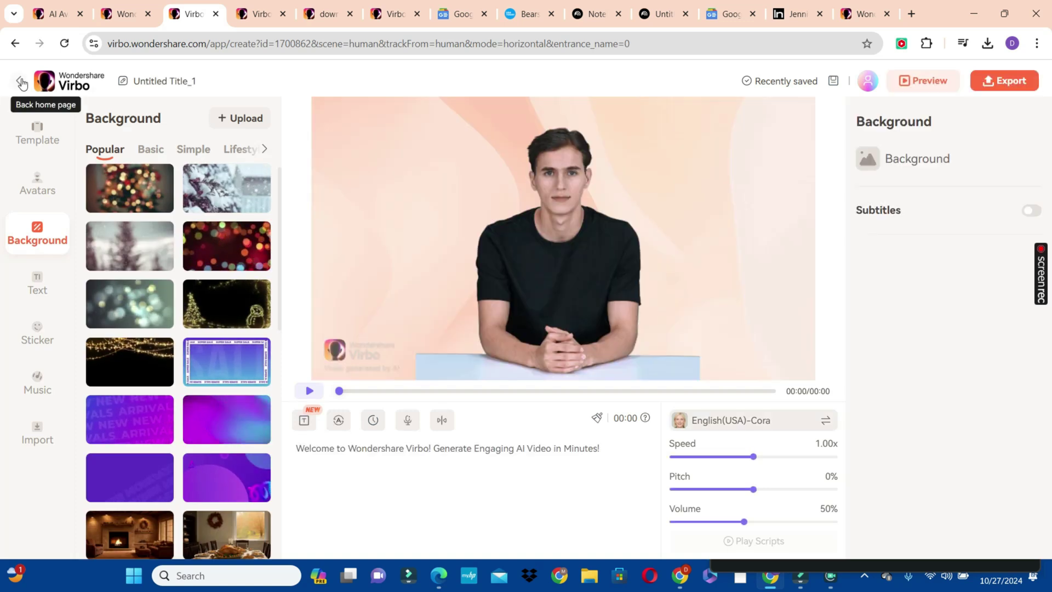
- Apply the bright Lifestyle room background with plants and a green wall picture, and shift the avatar sideways in the scene
click(236, 149)
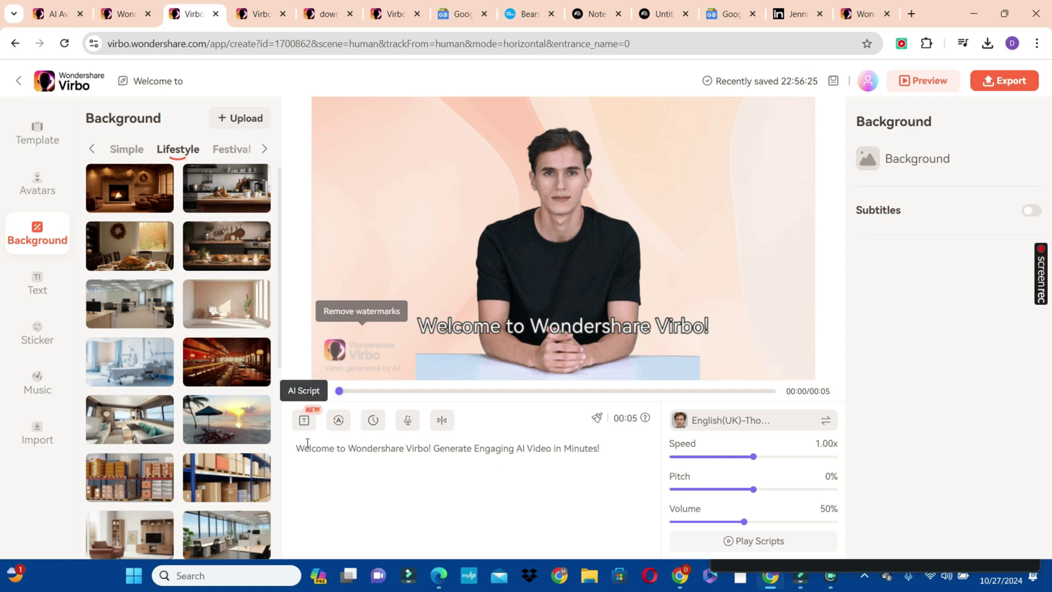
drag(281, 320, 277, 441)
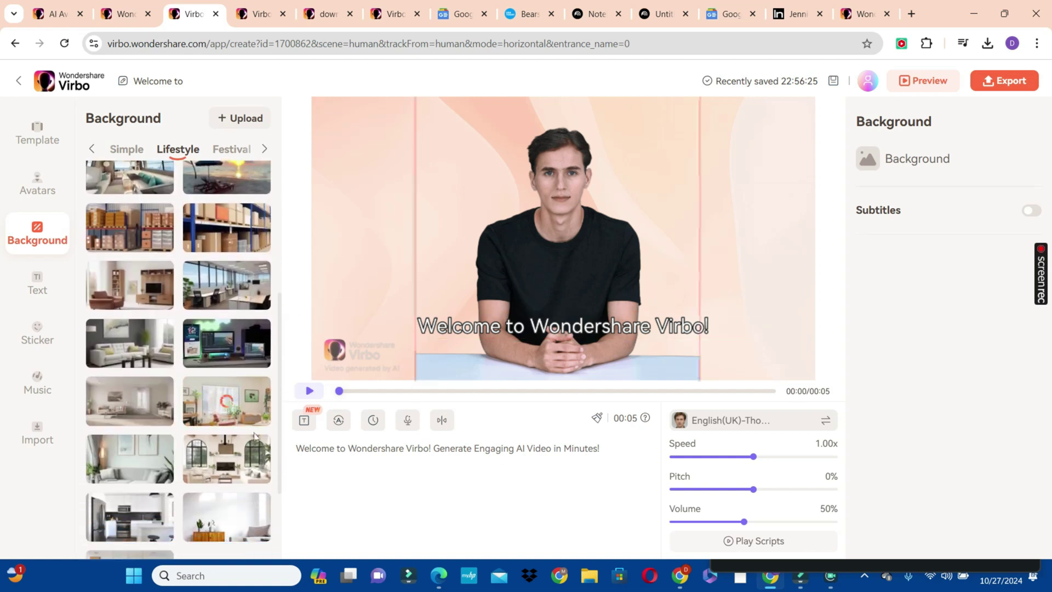
drag(615, 241, 745, 237)
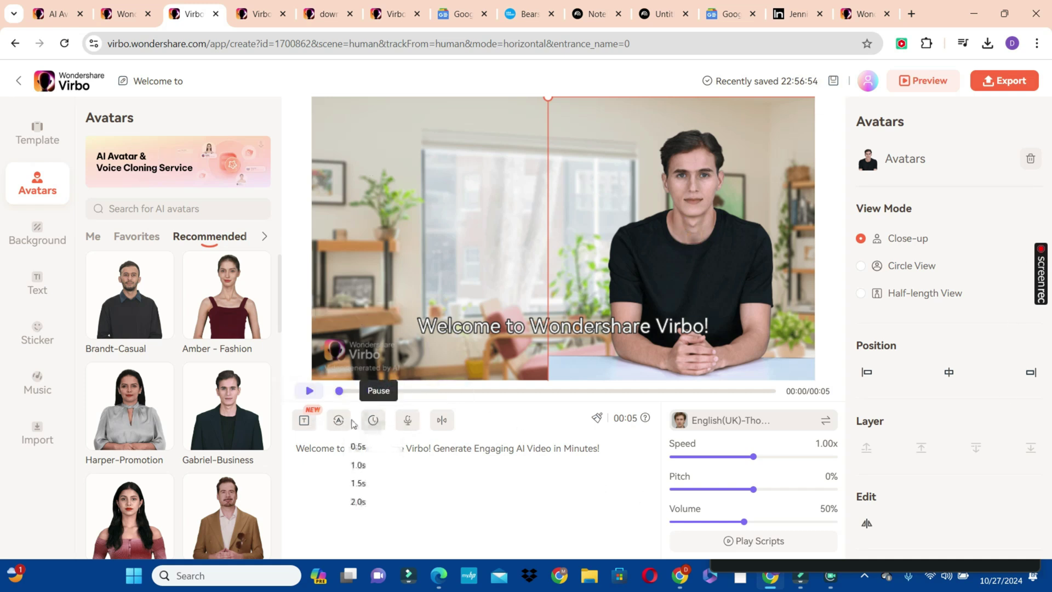
- Upload boy.mp3 as the English audio that drives the avatar's speech and apply it
click(408, 421)
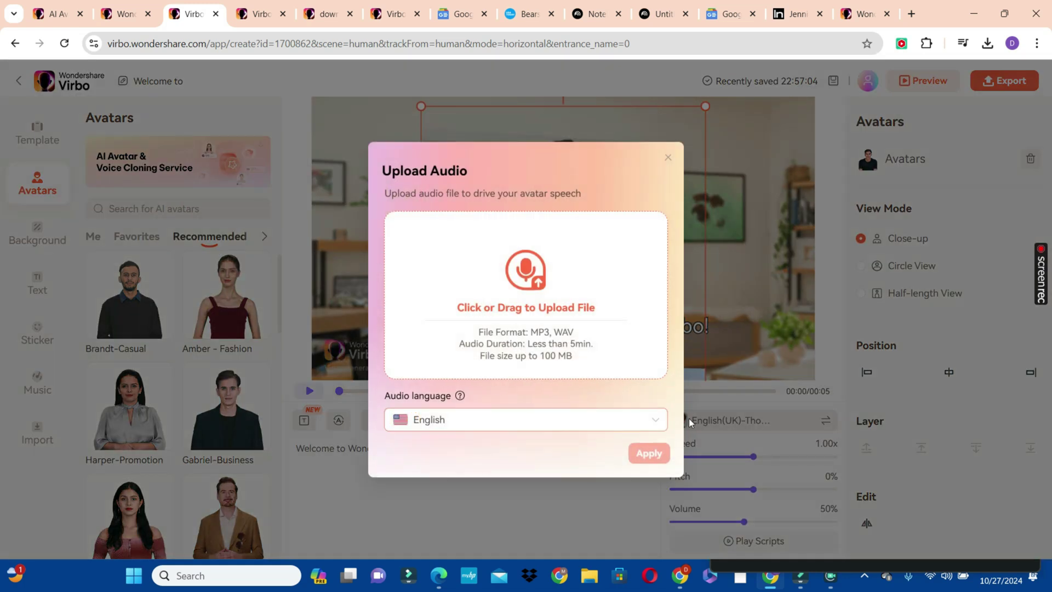
click(531, 307)
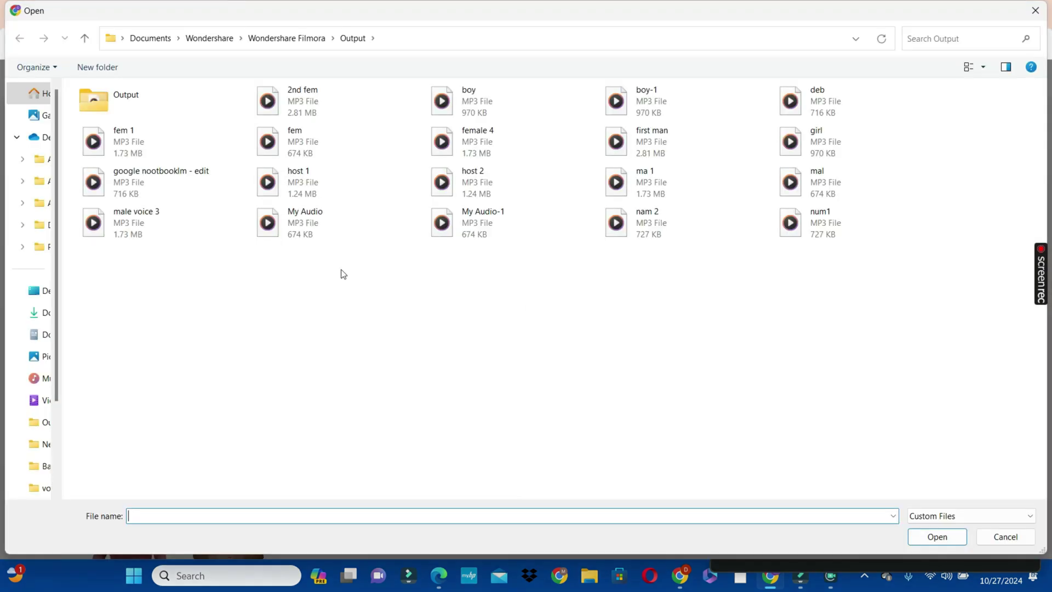
double_click(455, 104)
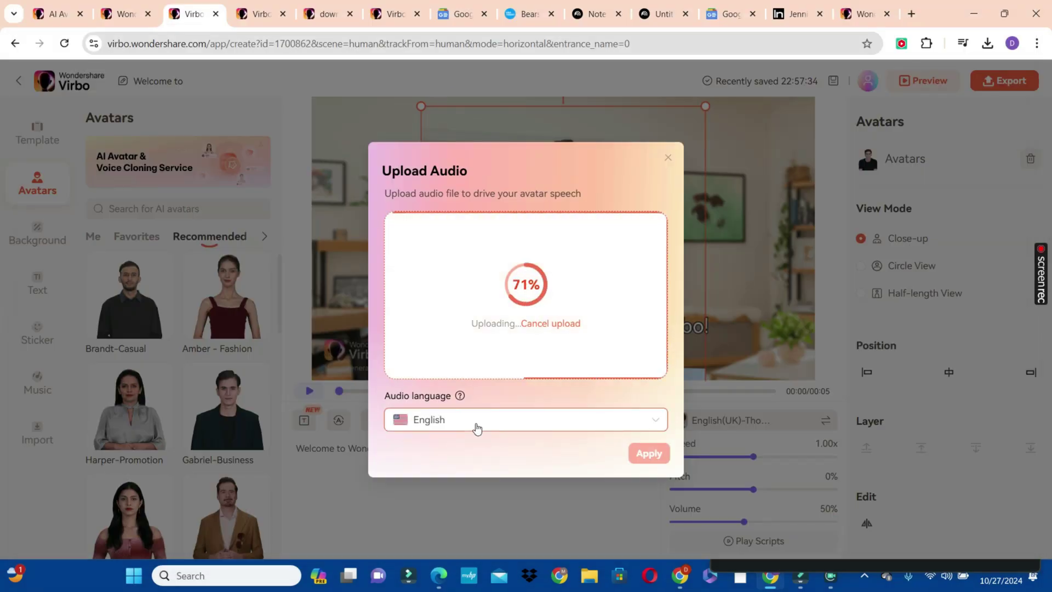
click(649, 454)
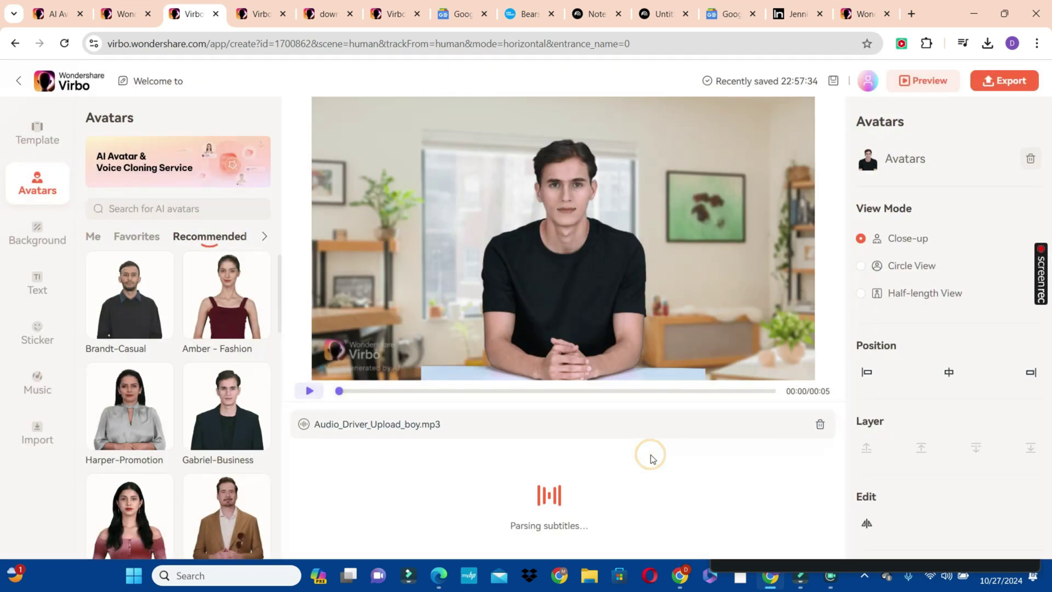
- Play the scene with the uploaded audio, and download the exported male avatar video from My Creations
click(309, 392)
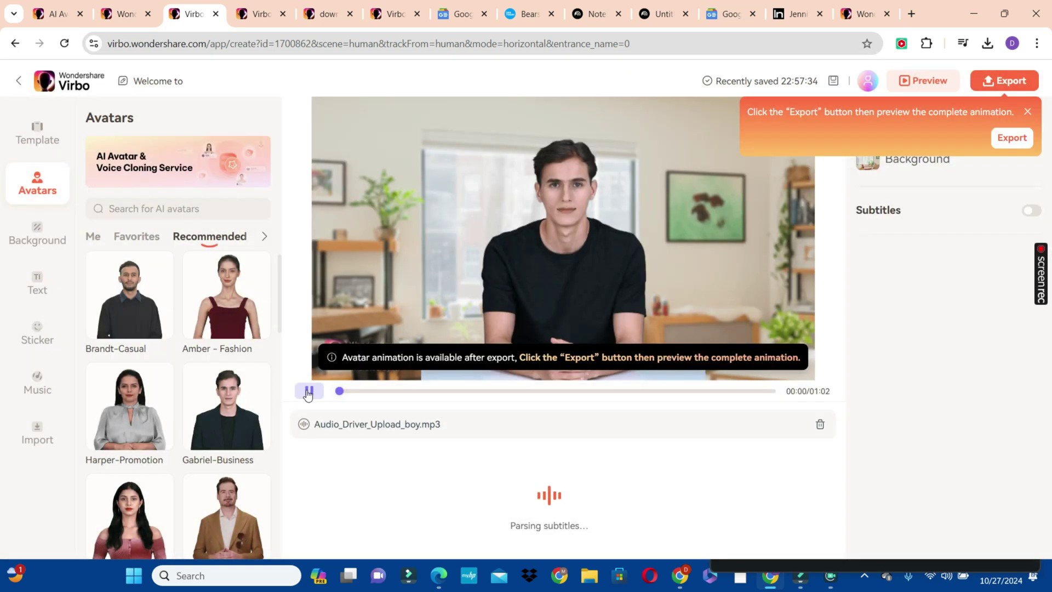
click(308, 392)
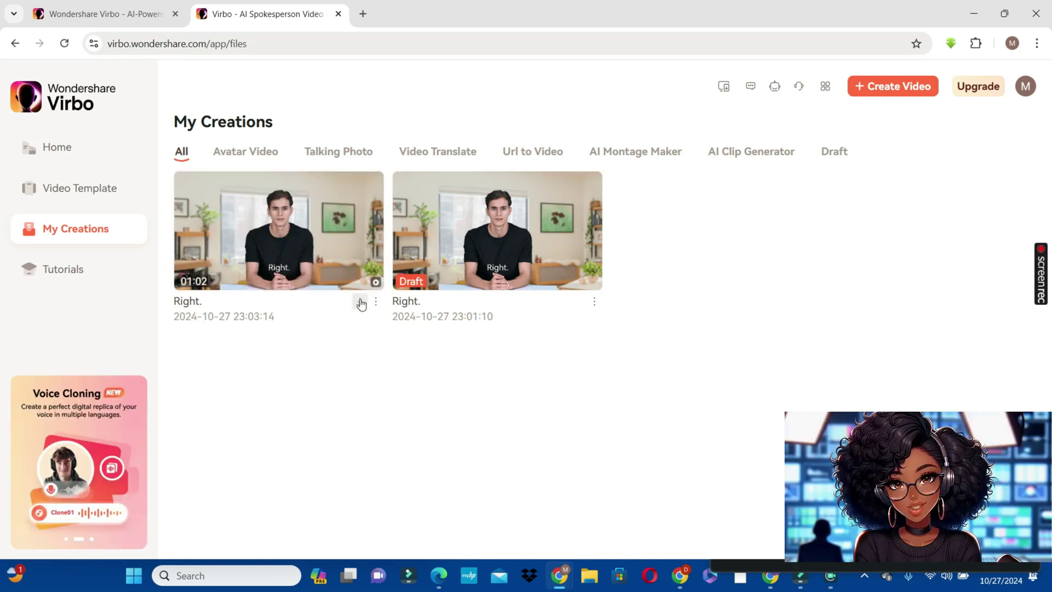
click(360, 303)
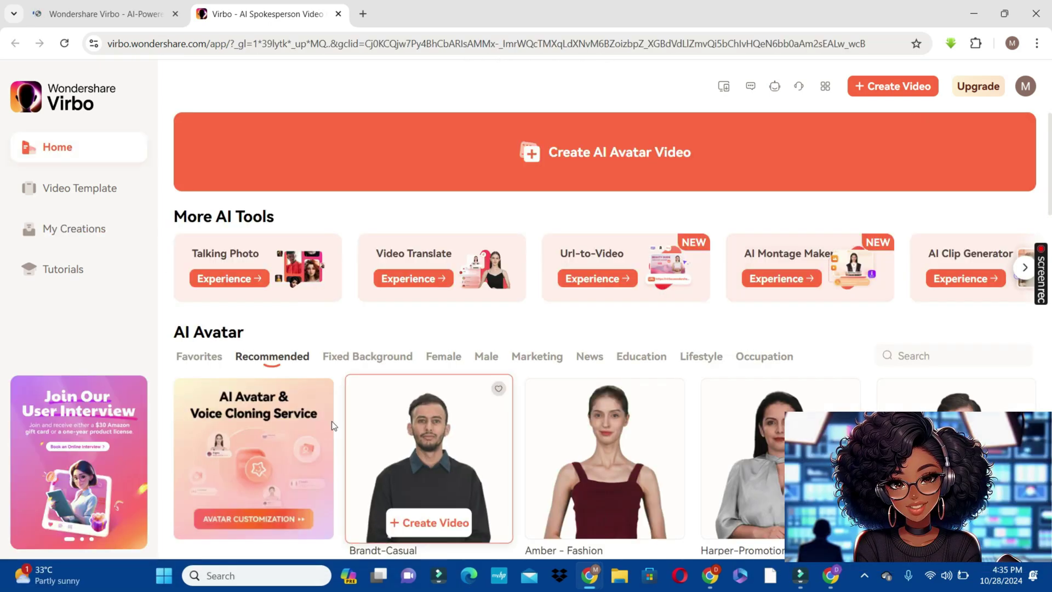
- Look through the recommended and Fixed Background avatars and start a video with the Audrey - Blogger avatar
scroll(603, 329, down, 20)
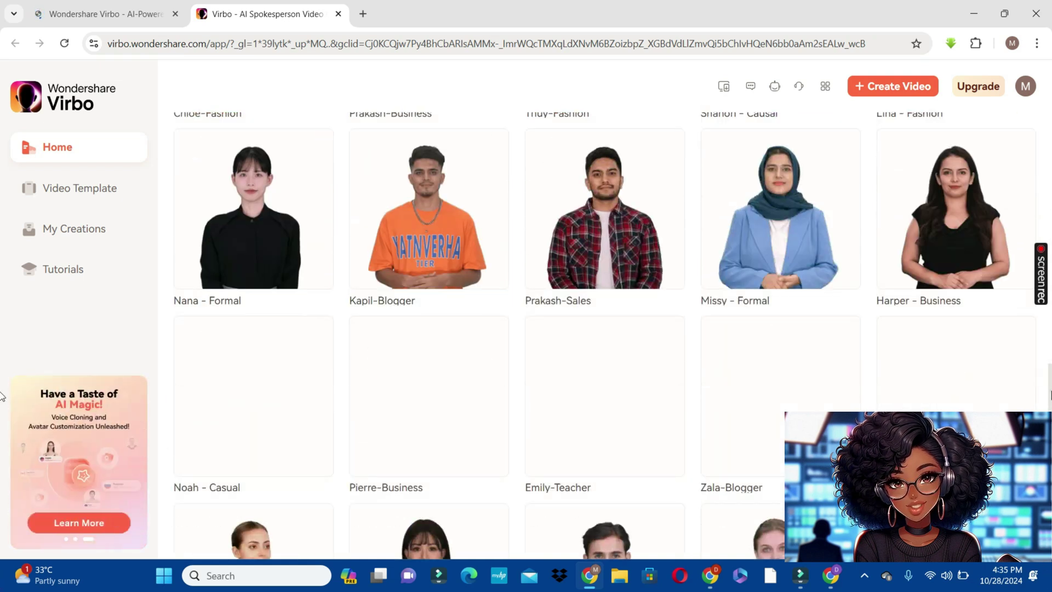
scroll(1, 417, down, 10)
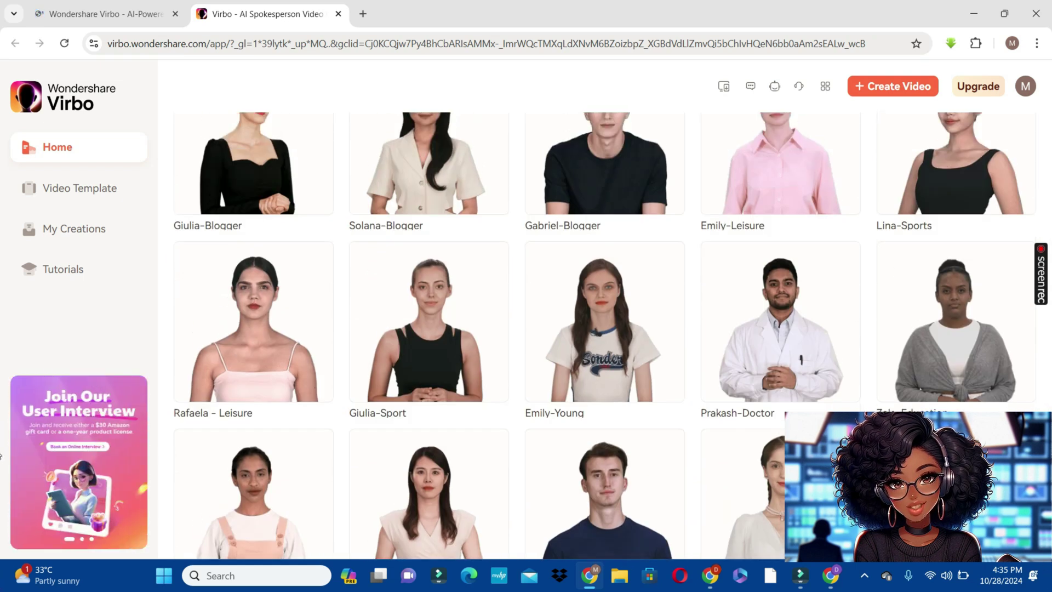
scroll(1, 454, down, 10)
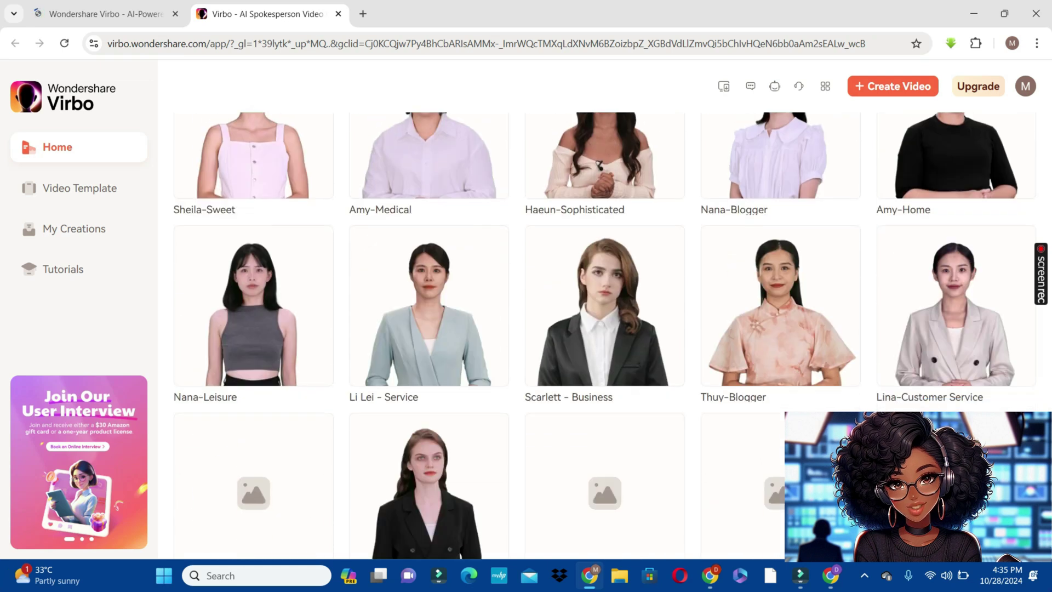
scroll(1036, 155, up, 15)
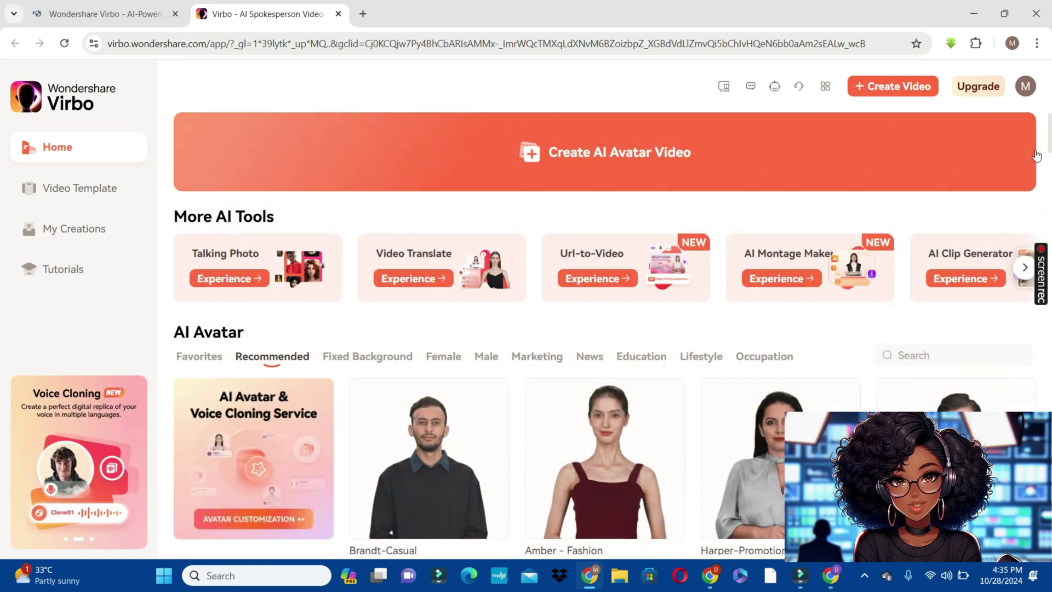
click(366, 356)
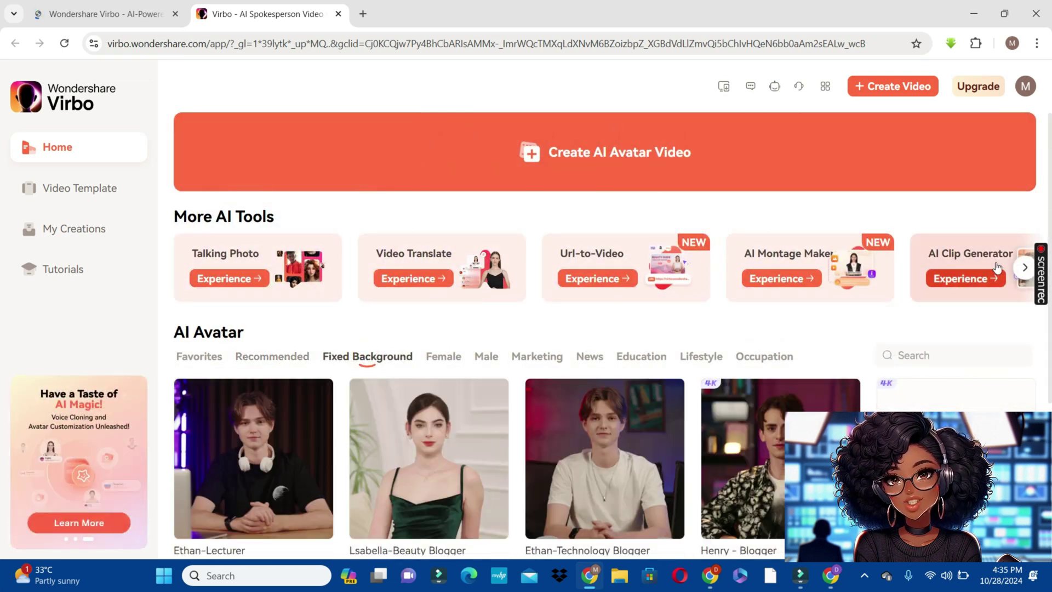
scroll(417, 404, down, 4)
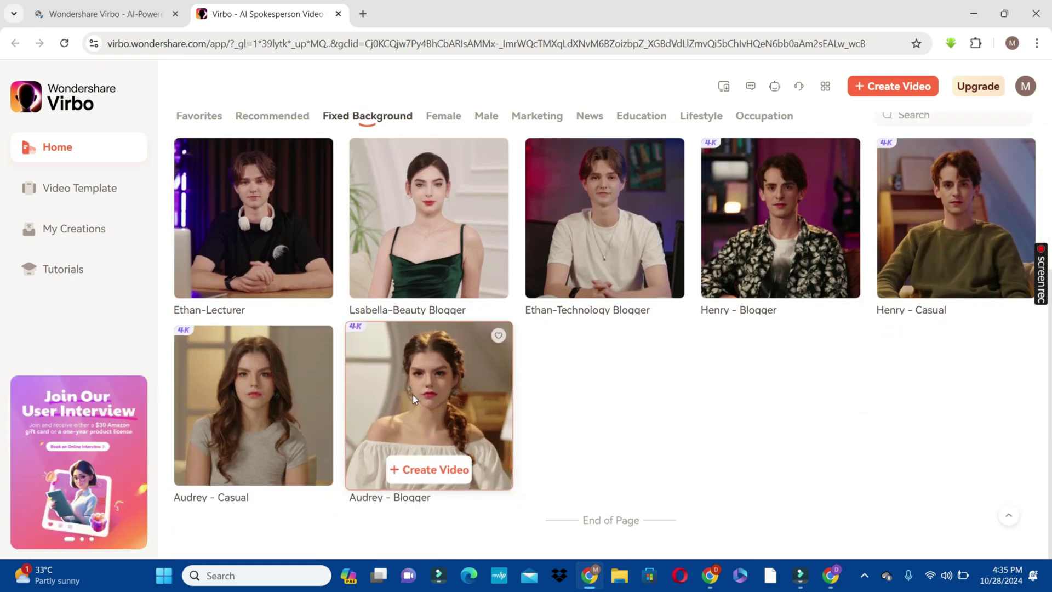
scroll(3, 153, up, 4)
scroll(3, 153, down, 4)
click(412, 393)
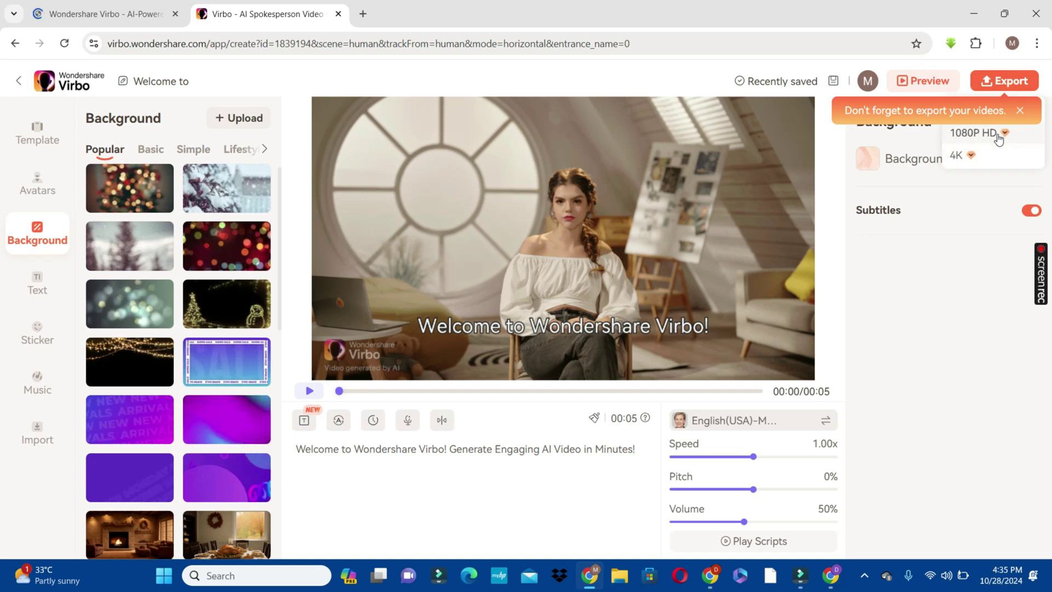
- Turn off subtitles for the female avatar scene and open the file selection for uploading its English speech audio
click(1031, 209)
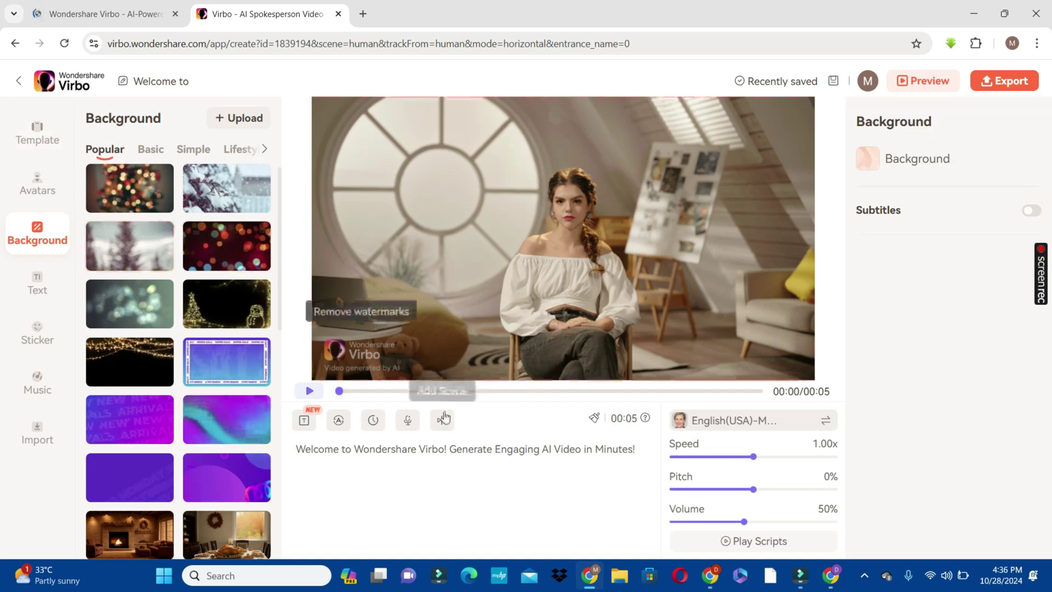
click(407, 420)
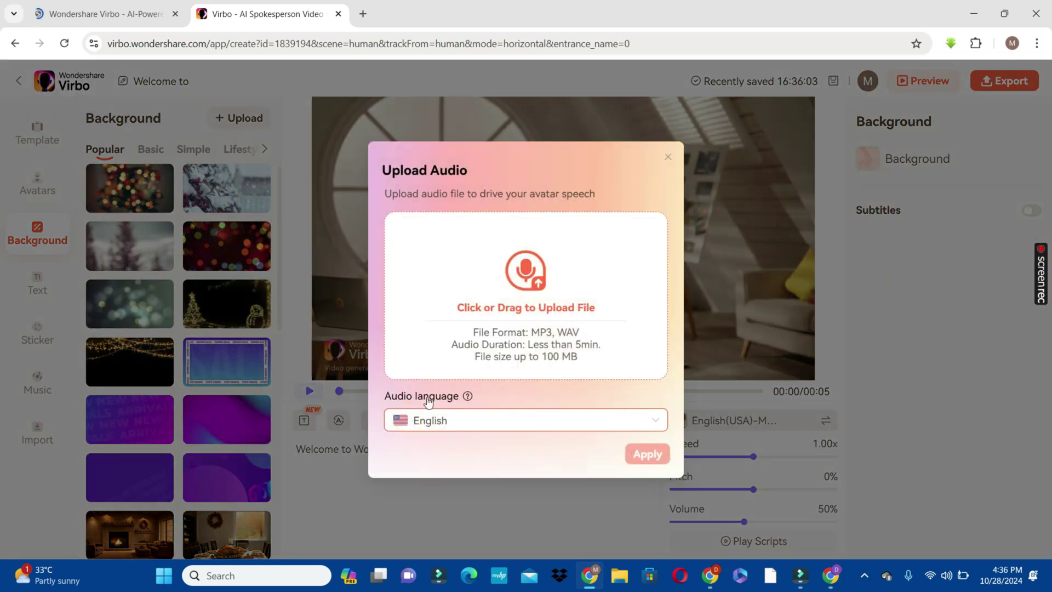
click(560, 311)
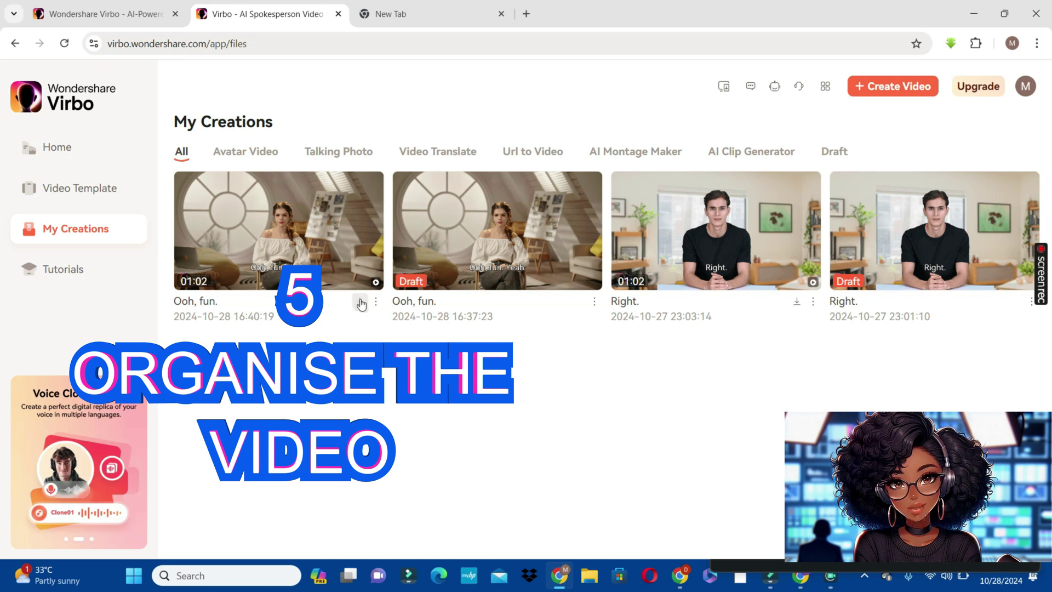
- Download the exported female avatar video from My Creations
click(359, 302)
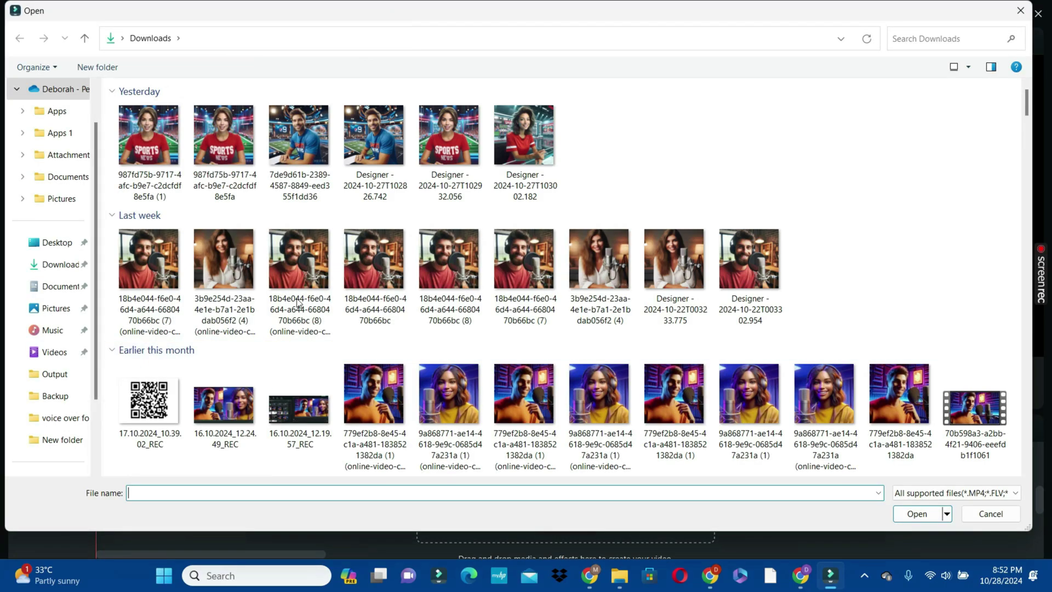
- Import the two downloaded avatar videos, "Ooh, fun. (1)" and "Right.", from the Downloads folder into the project media
click(227, 148)
click(197, 242)
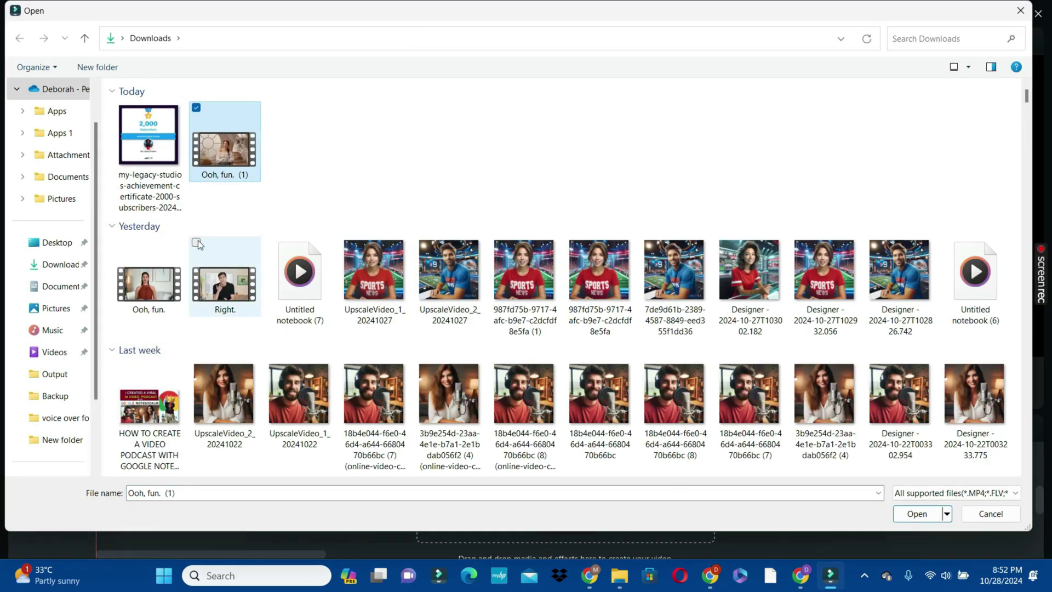
key(Return)
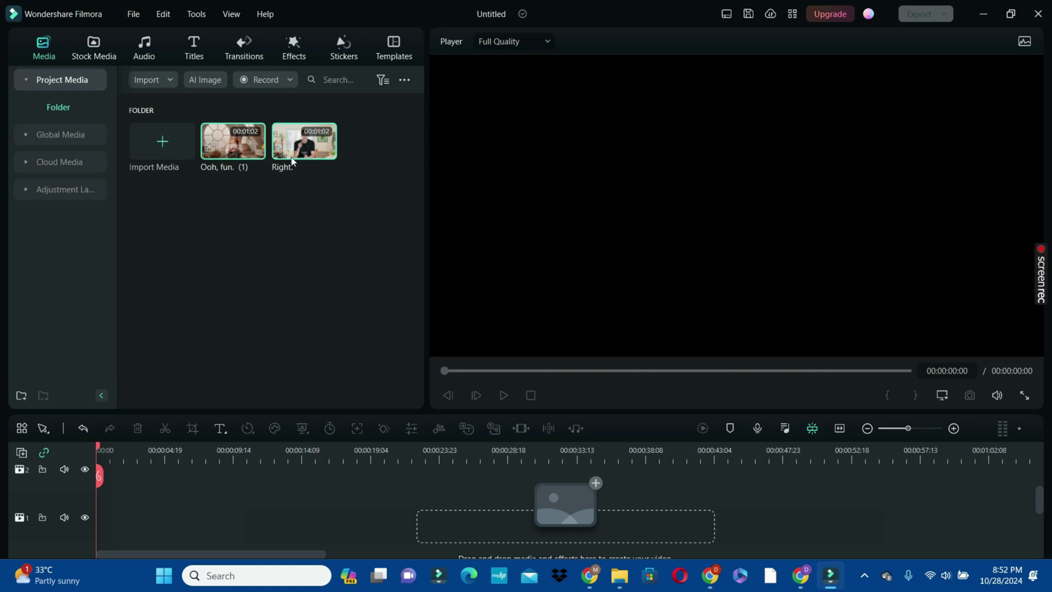
- Place the "Right." clip on the first video track and "Ooh, fun. (1)" on the track above, both from the timeline start, dismissing the project settings prompt
click(327, 149)
drag(232, 141, 103, 473)
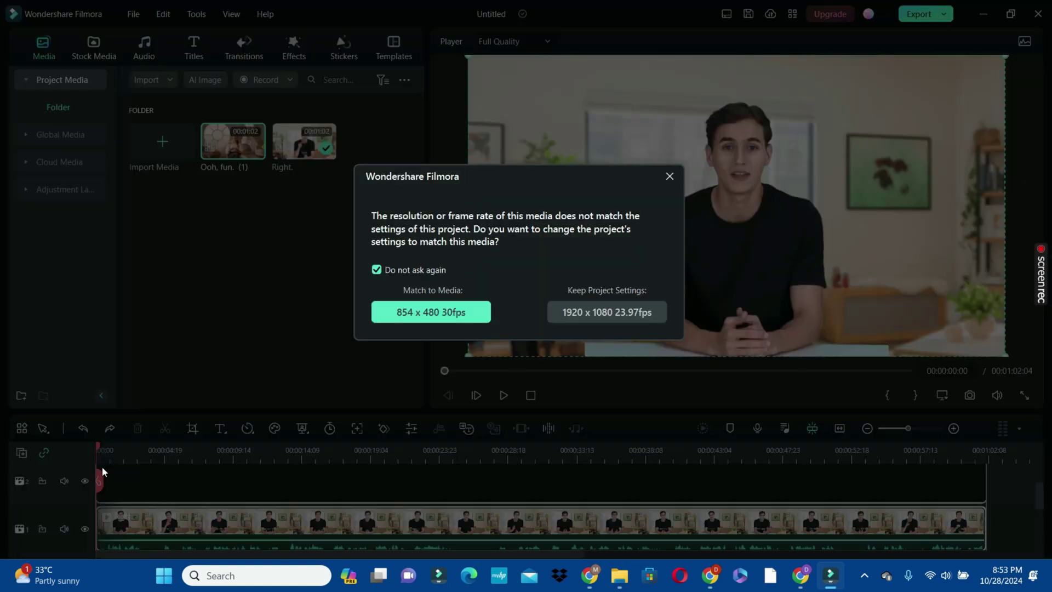
click(669, 176)
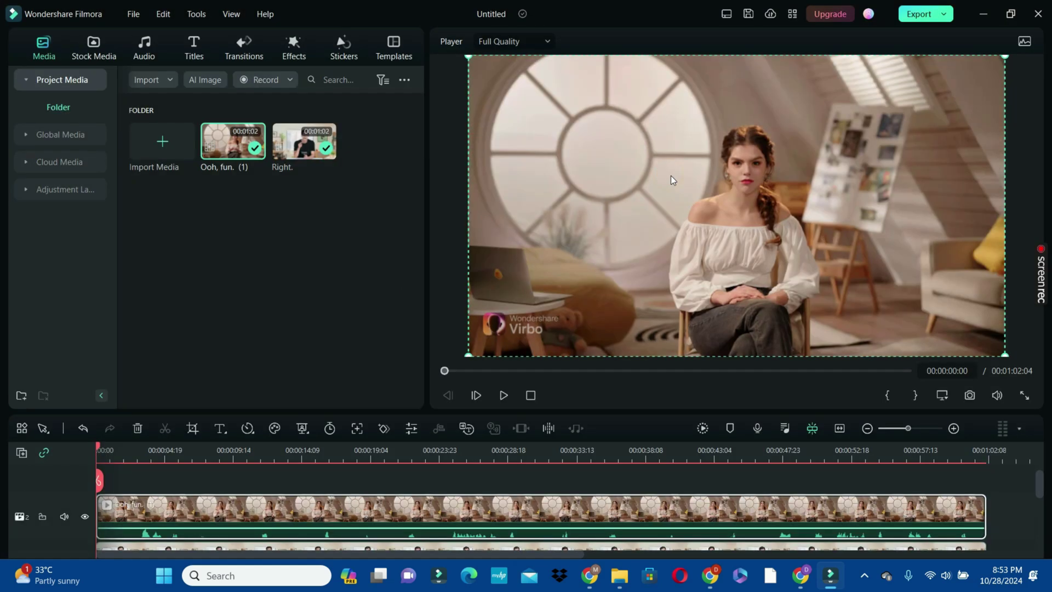
- Crop the female avatar clip with a custom ratio to about 391 x 480, trimming both sides around the woman, and apply it
click(193, 428)
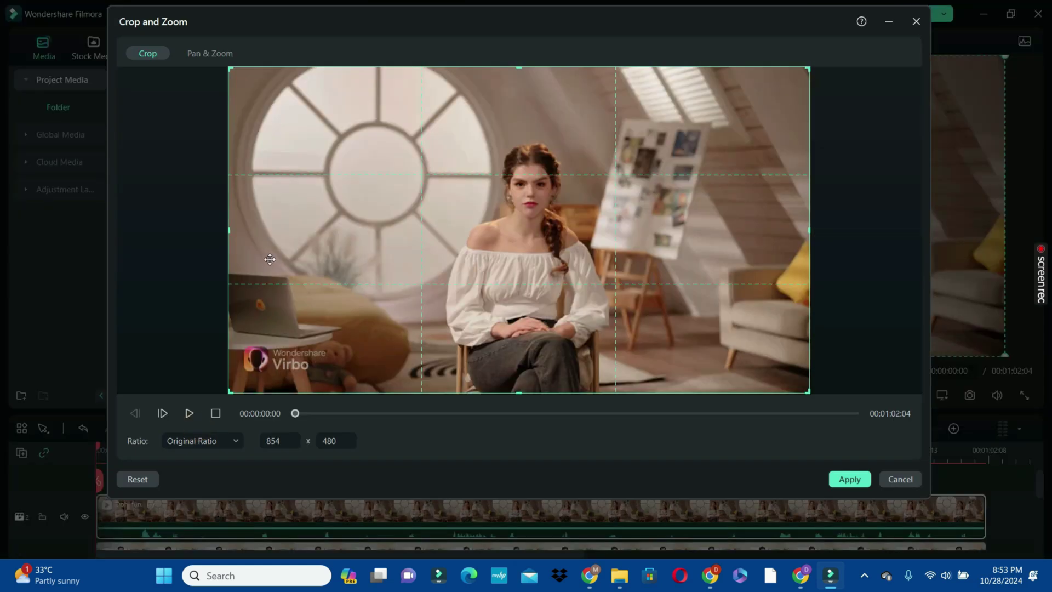
click(201, 440)
click(207, 418)
drag(230, 228, 425, 274)
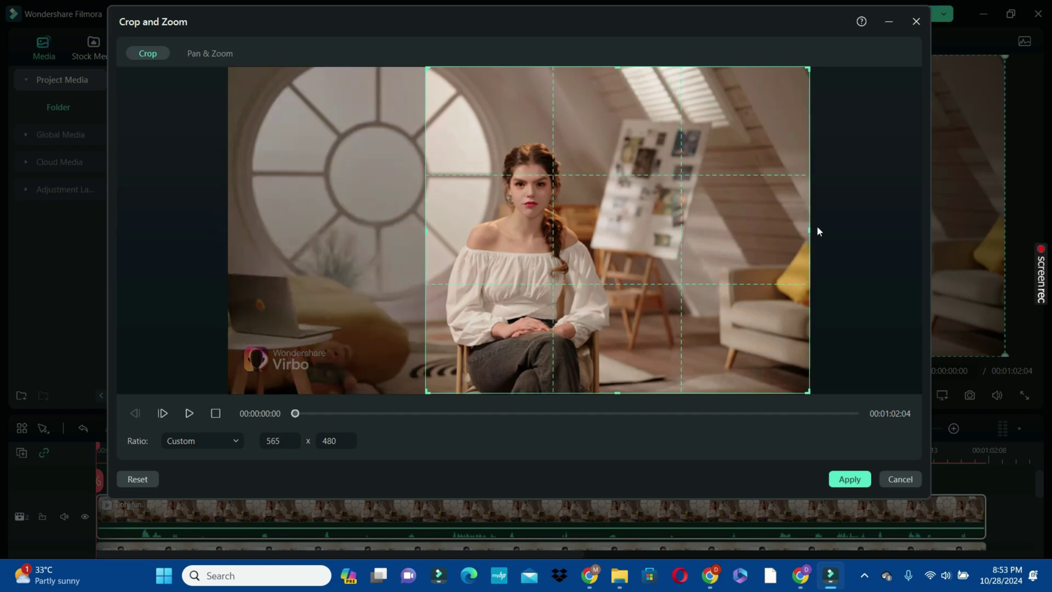
drag(802, 229, 690, 248)
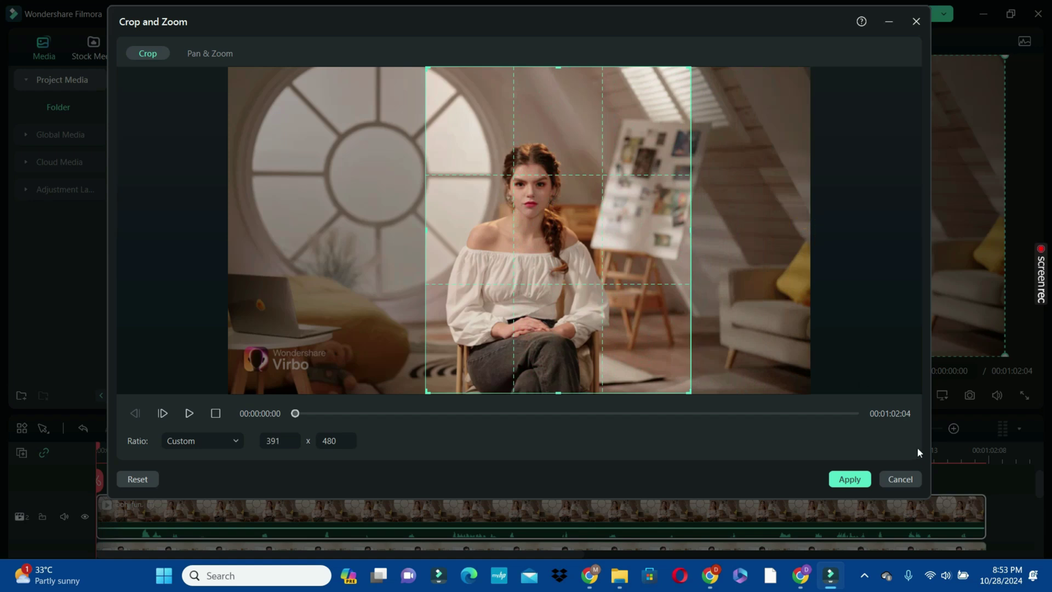
click(849, 479)
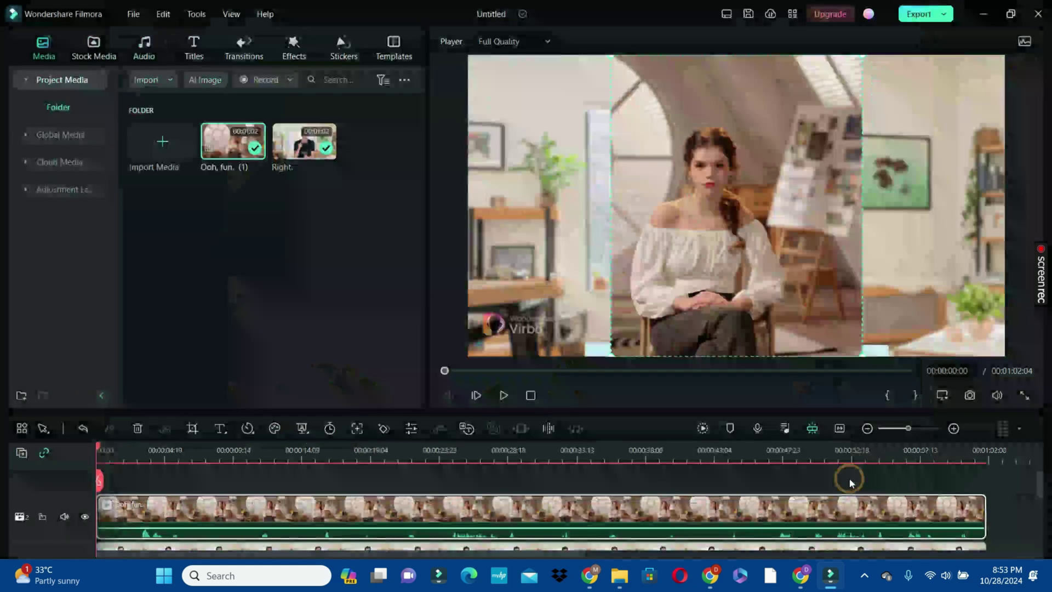
- Arrange the avatars side by side with the woman on the frame's right and the man on its left, and play the result
drag(728, 269, 879, 268)
click(675, 257)
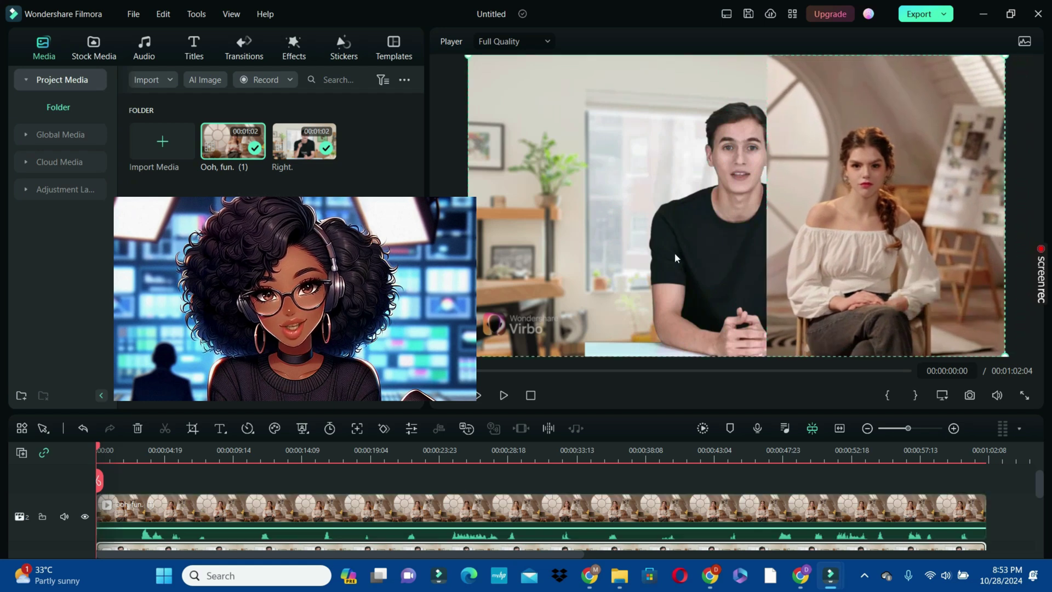
drag(674, 253, 496, 251)
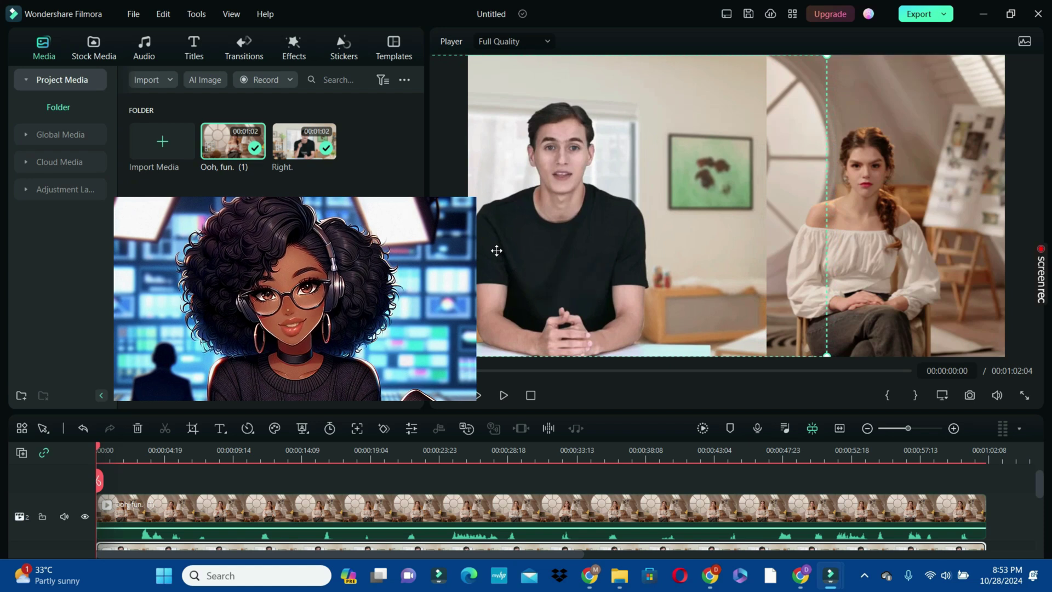
click(889, 310)
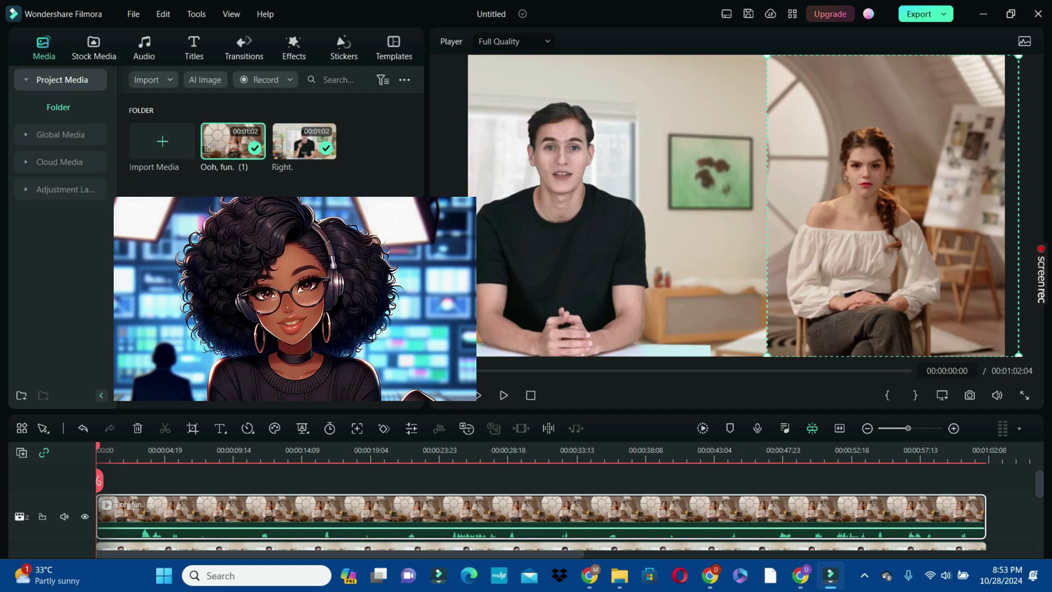
key(space)
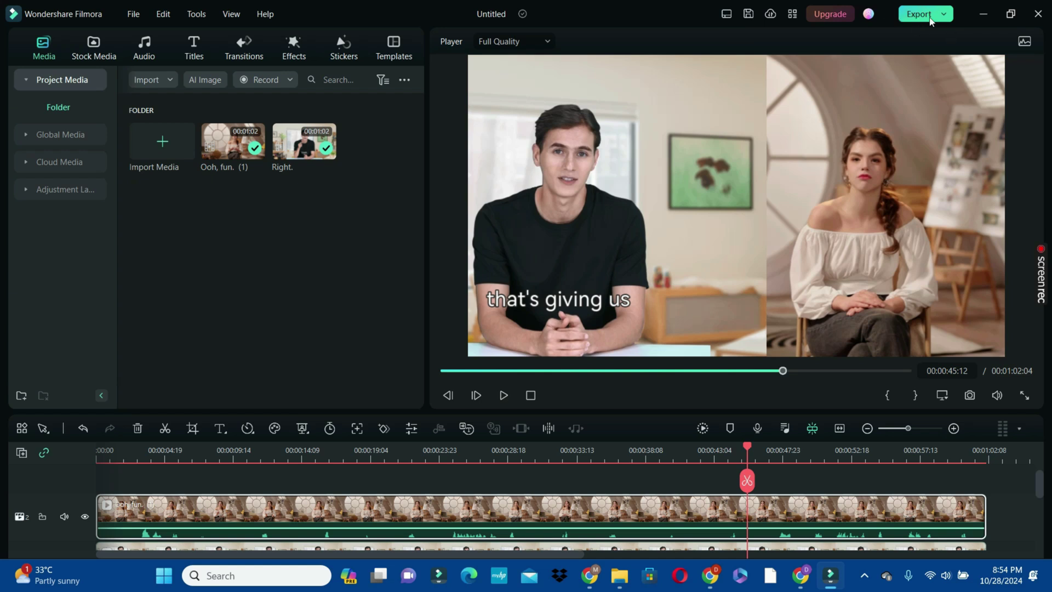
- Open the export settings for the combined video and set the local output format to MP4
click(918, 14)
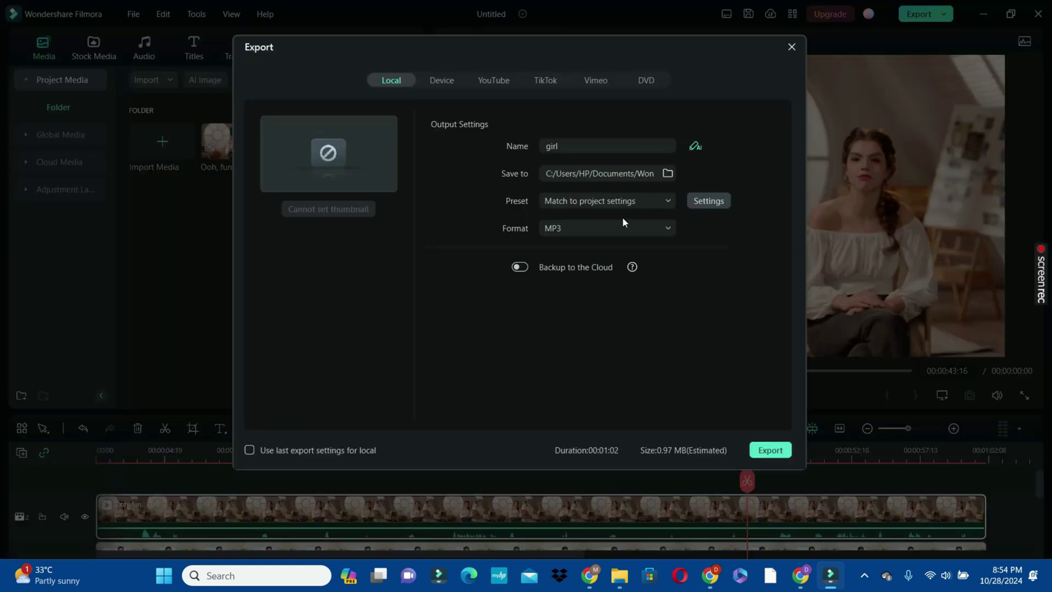
click(610, 225)
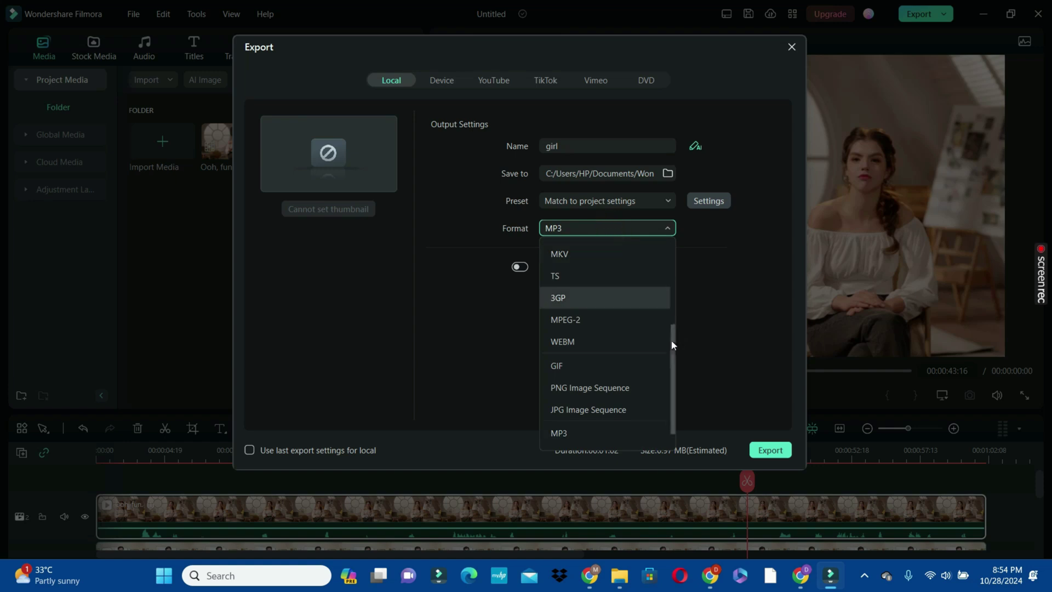
scroll(672, 344, up, 5)
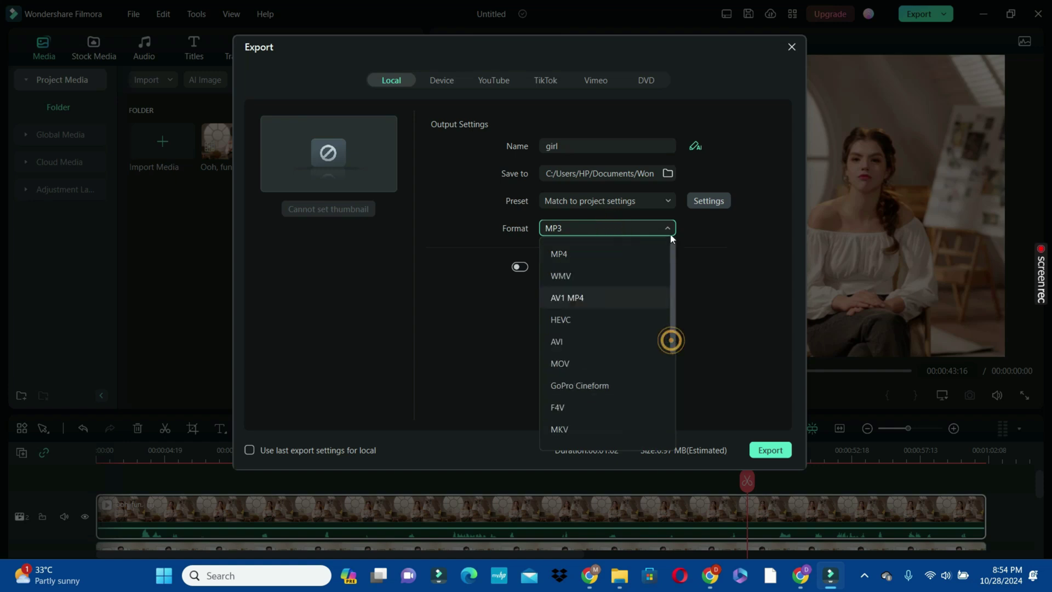
click(573, 258)
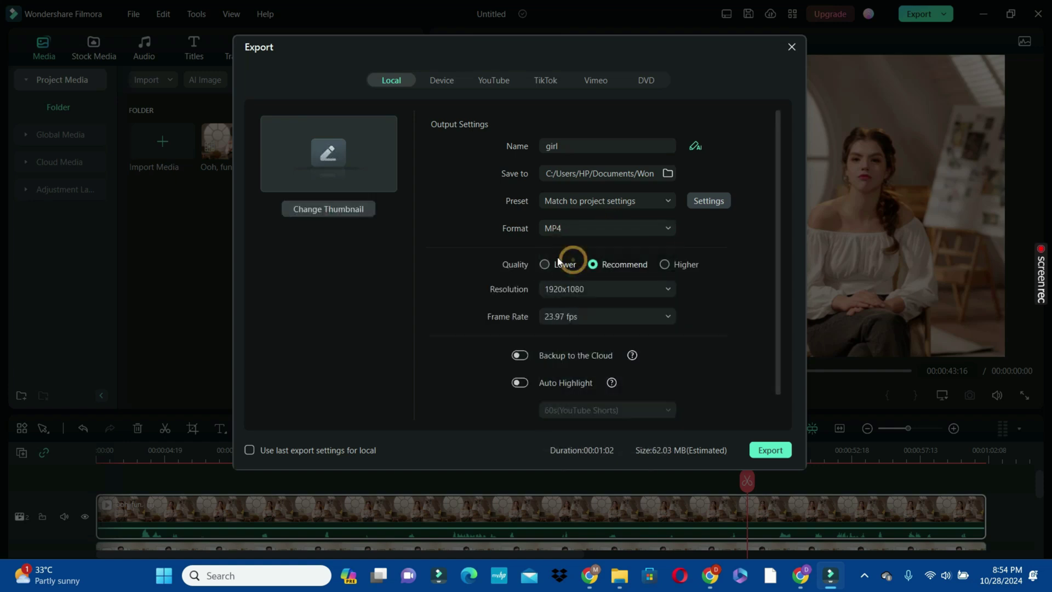
- Set the export quality to Higher with a 1920x1080 resolution and start exporting the video
click(665, 265)
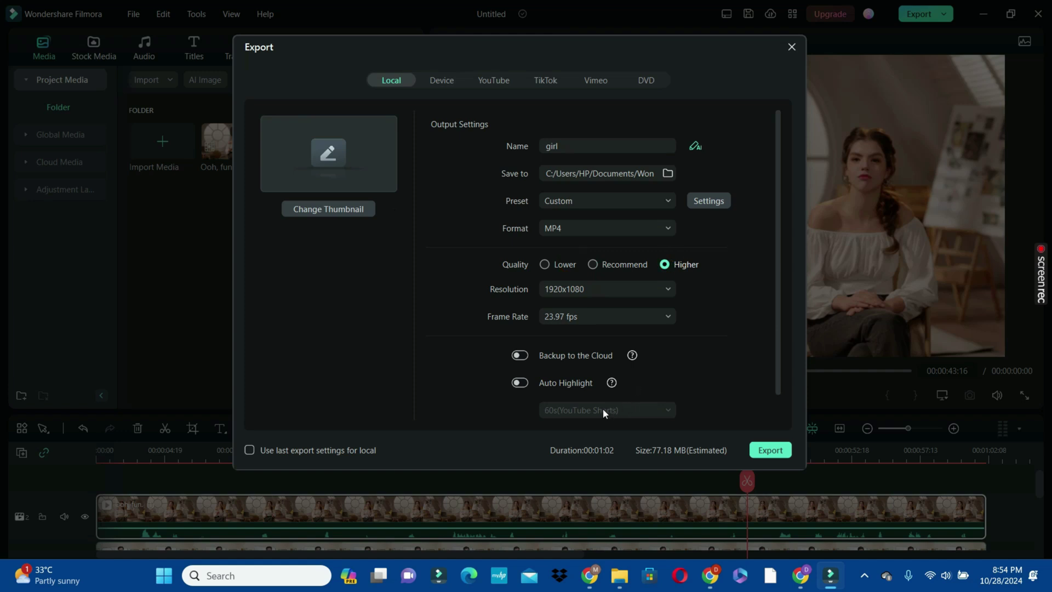
scroll(597, 406, down, 1)
click(606, 262)
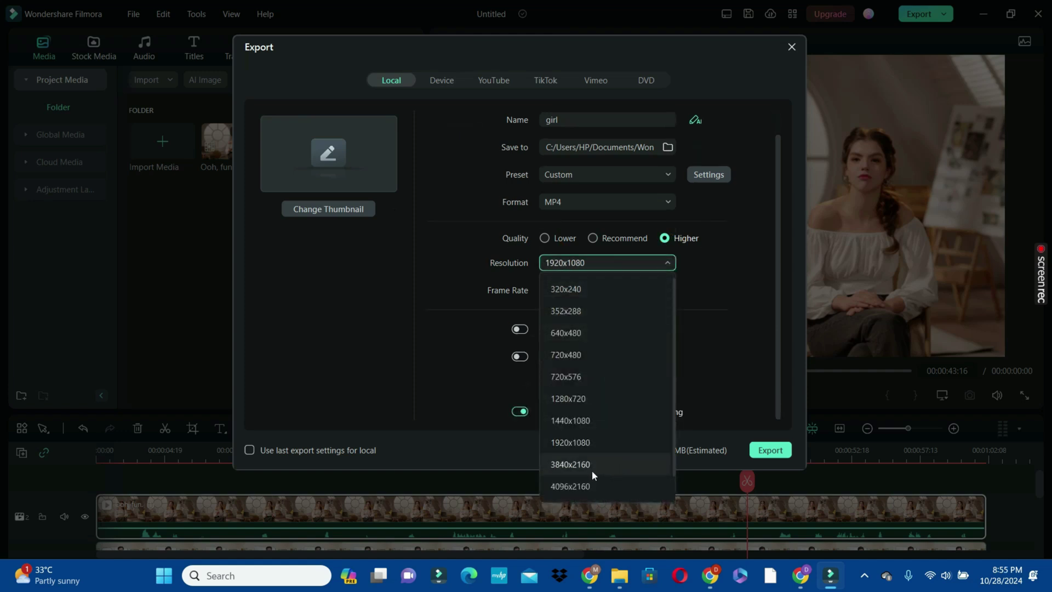
click(592, 470)
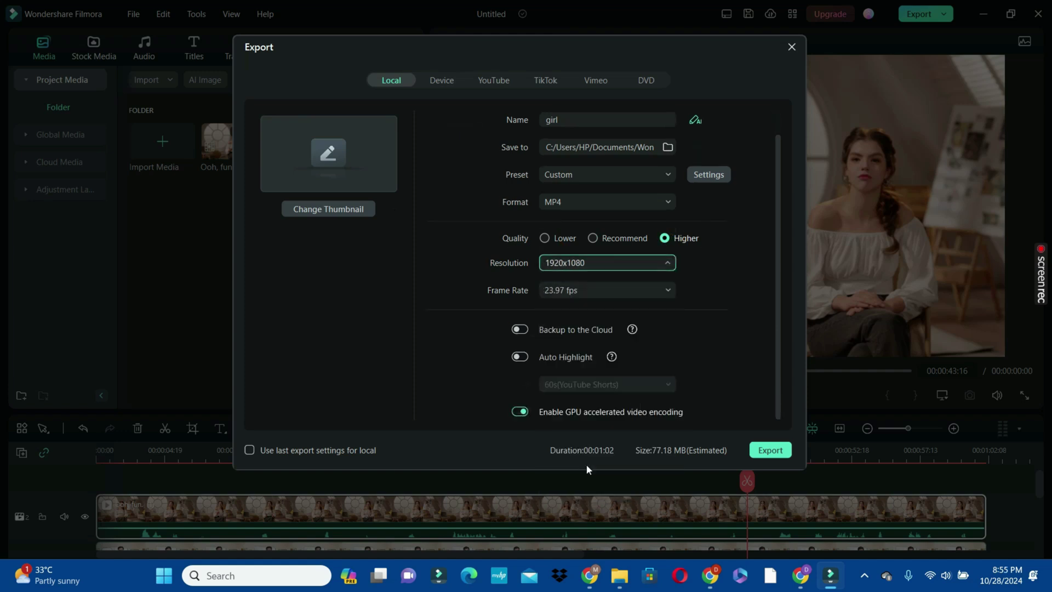
click(755, 452)
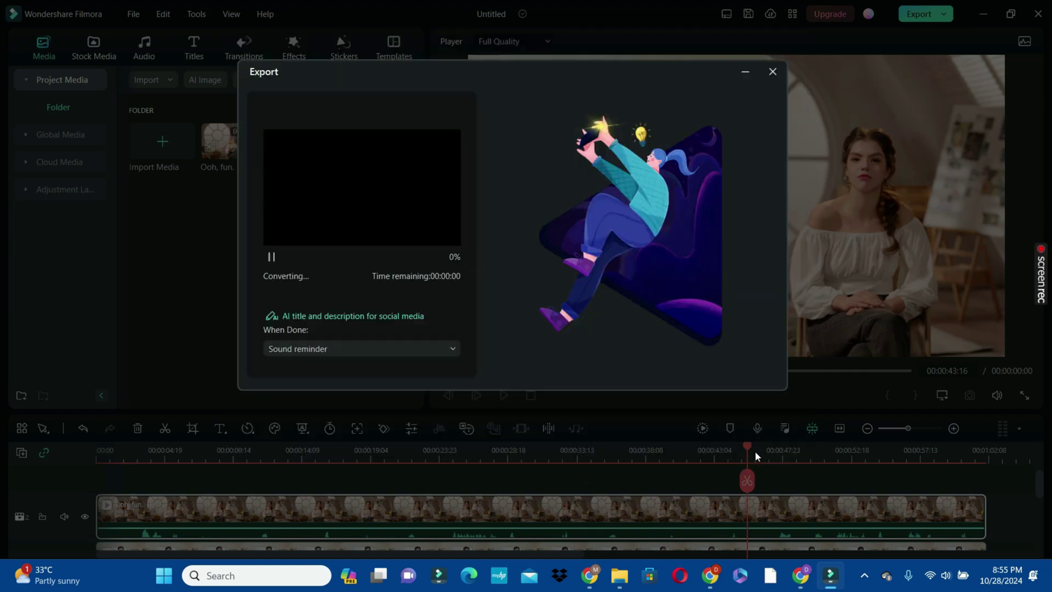